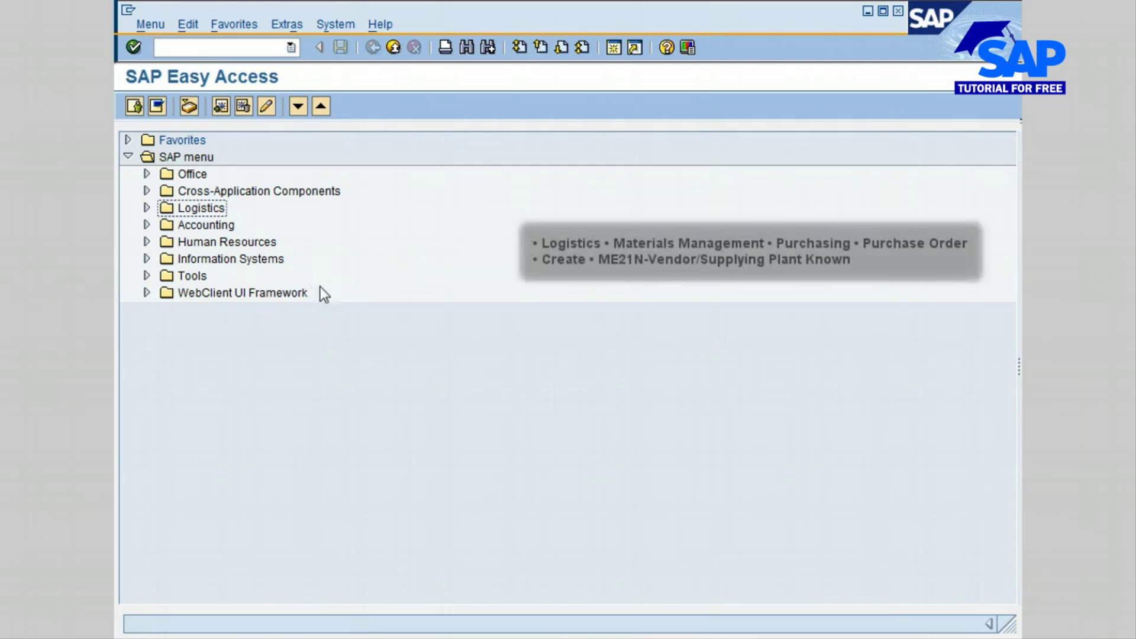
# - Open ME21N - Vendor/Supplying Plant Known under Logistics, Materials Management, Purchasing, Purchase Order, Create
pyautogui.click(146, 208)
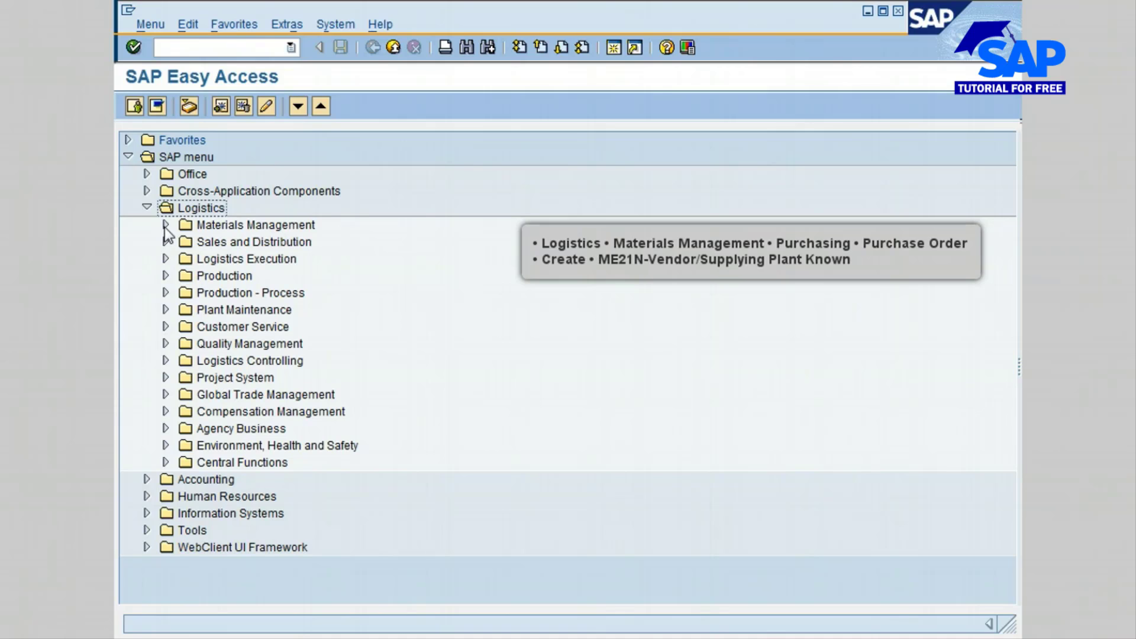
pyautogui.click(166, 226)
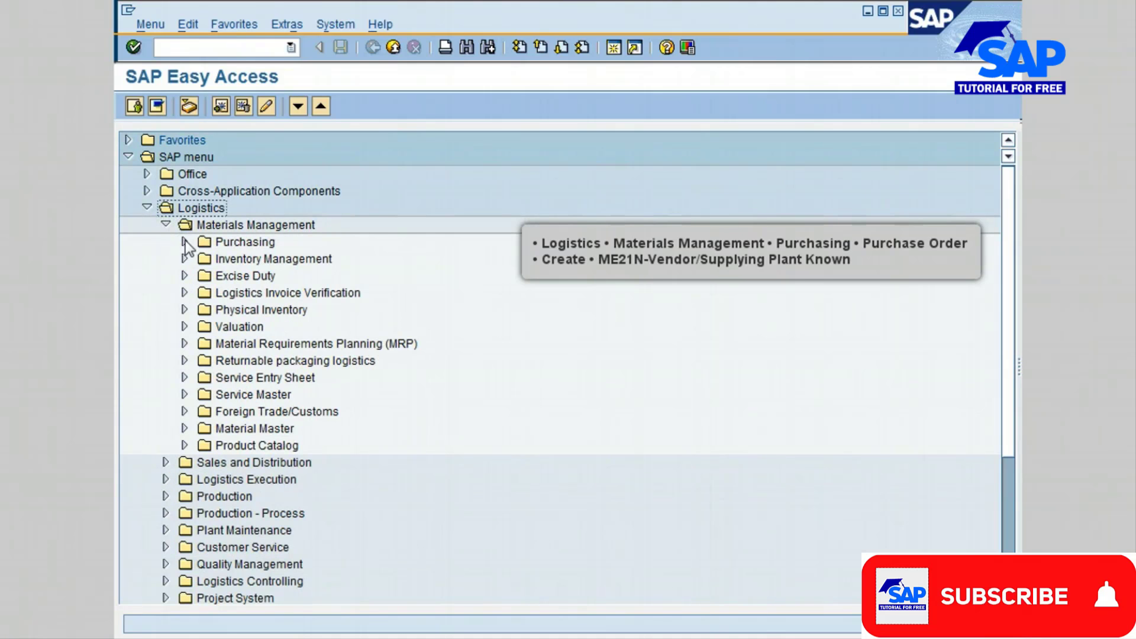
pyautogui.click(185, 242)
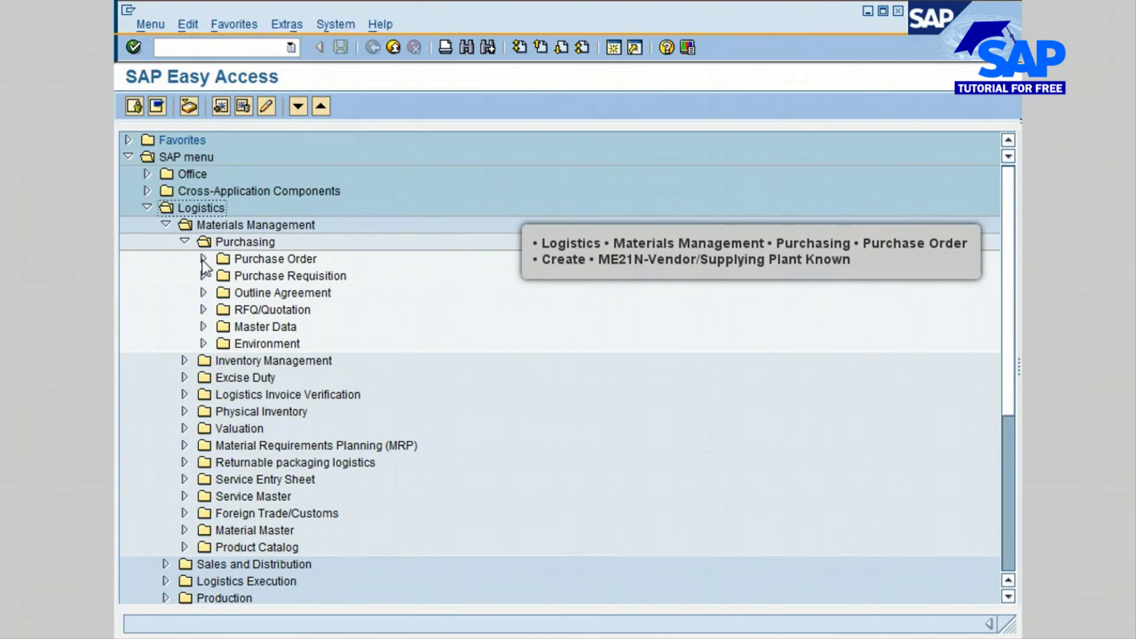
pyautogui.click(202, 258)
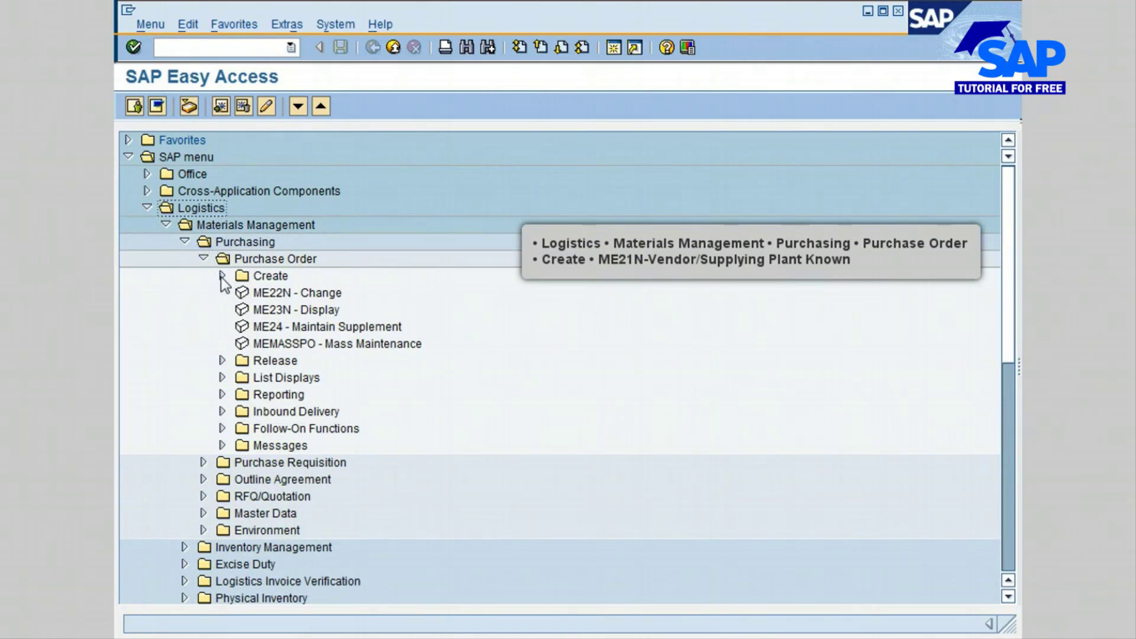
pyautogui.click(222, 275)
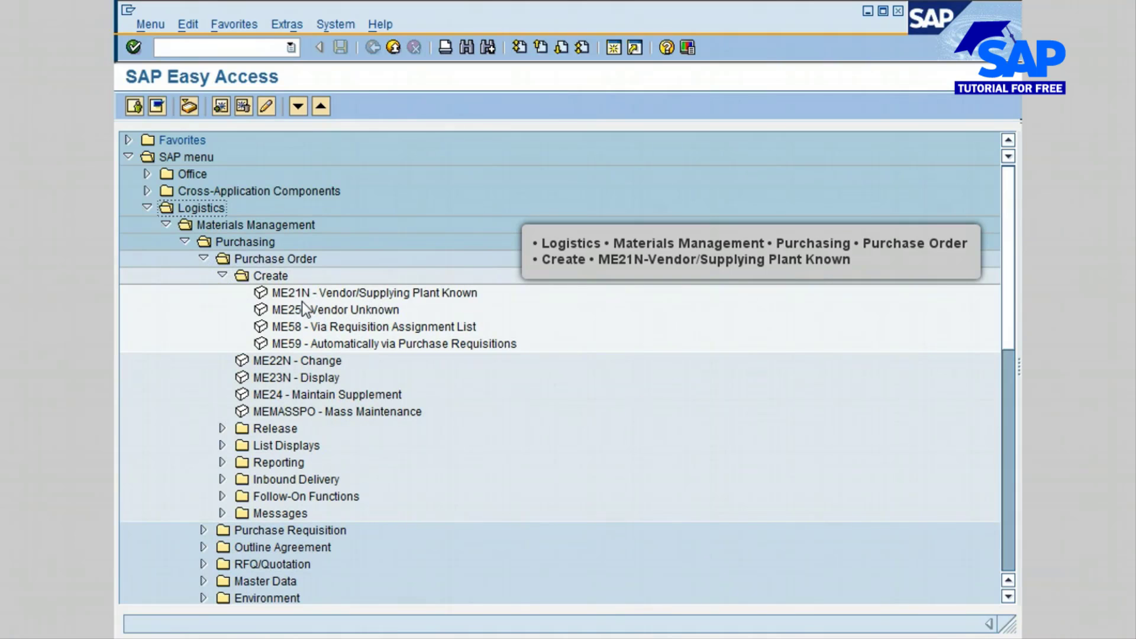
pyautogui.doubleClick(411, 294)
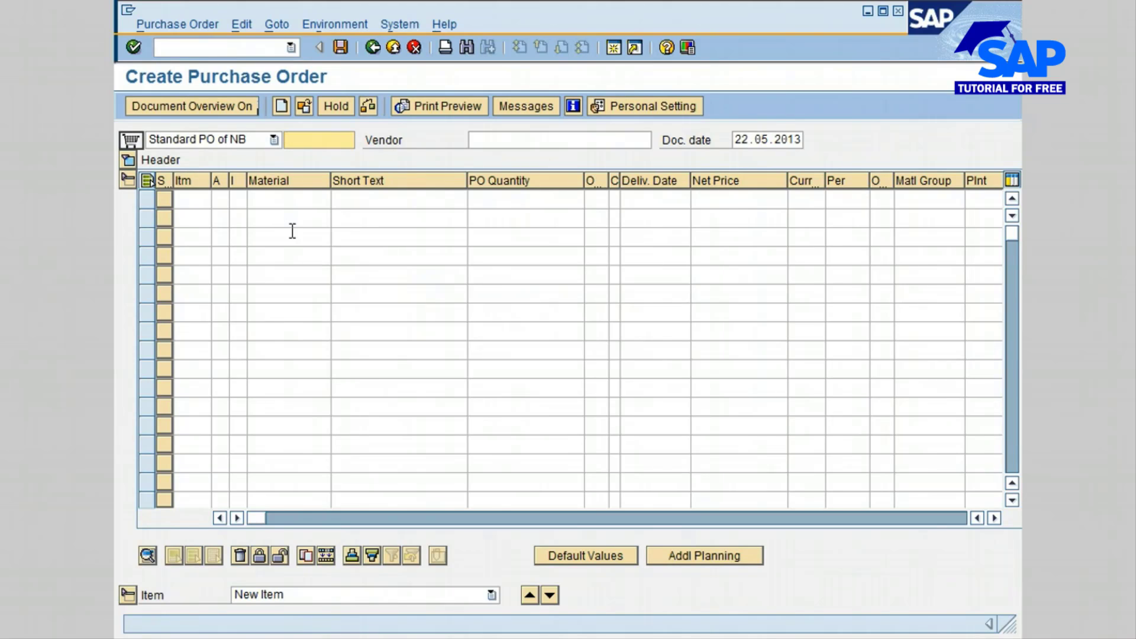
# - Review the available purchase order types and keep Standard PO of NB
pyautogui.click(239, 140)
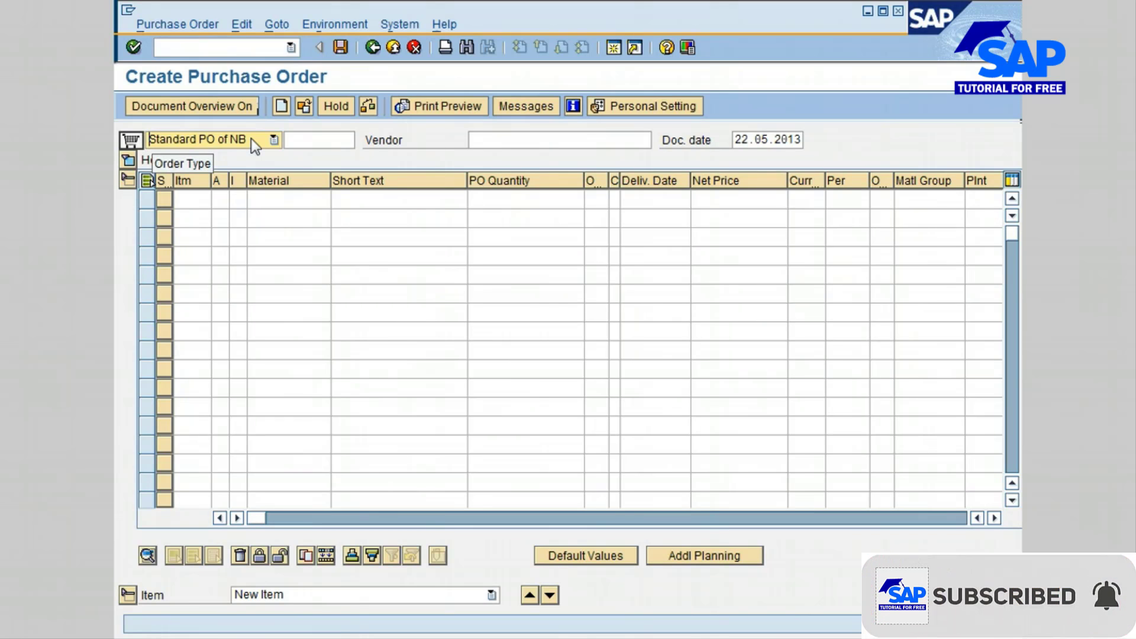
pyautogui.click(288, 140)
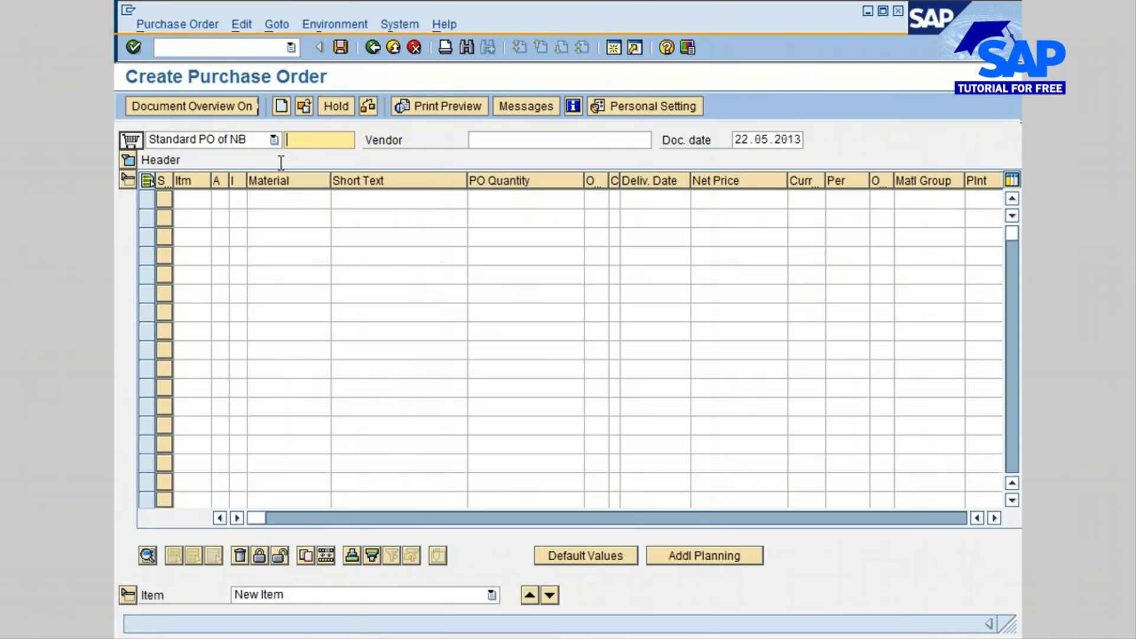
pyautogui.click(276, 139)
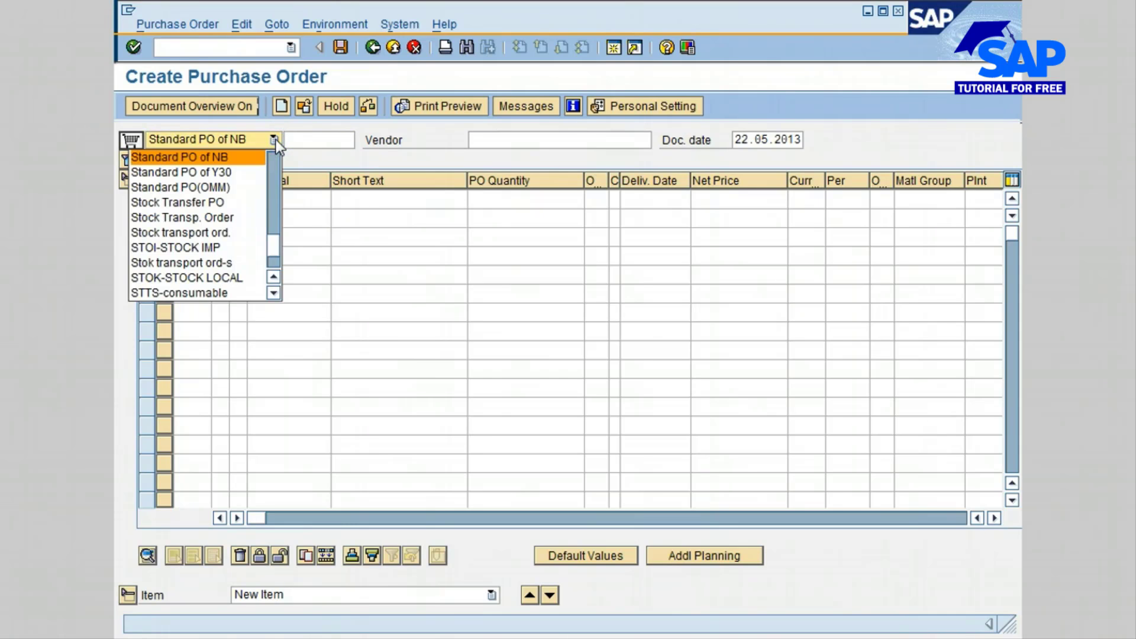
pyautogui.click(276, 139)
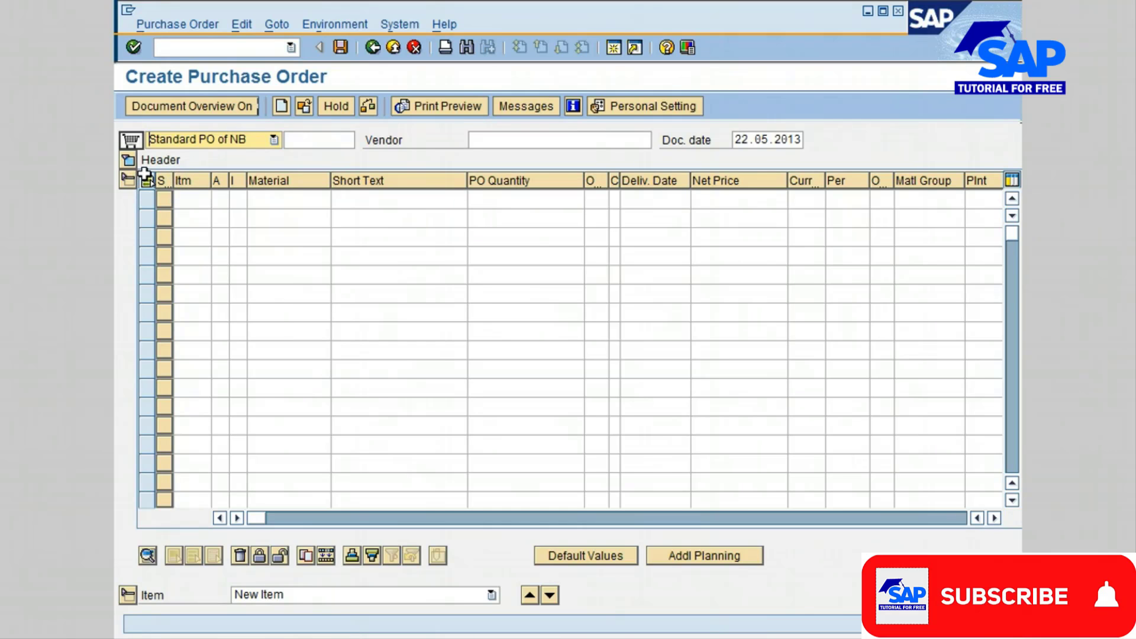
# - Expand the purchase order header and enter the vendor number of Eramco Group
pyautogui.click(127, 165)
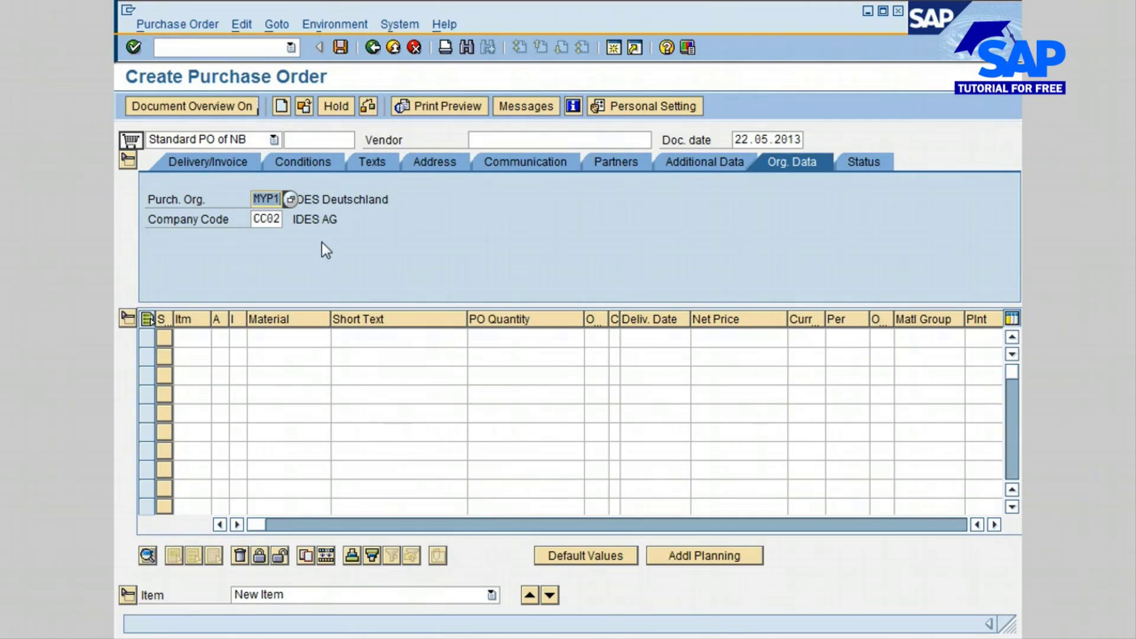
pyautogui.click(576, 141)
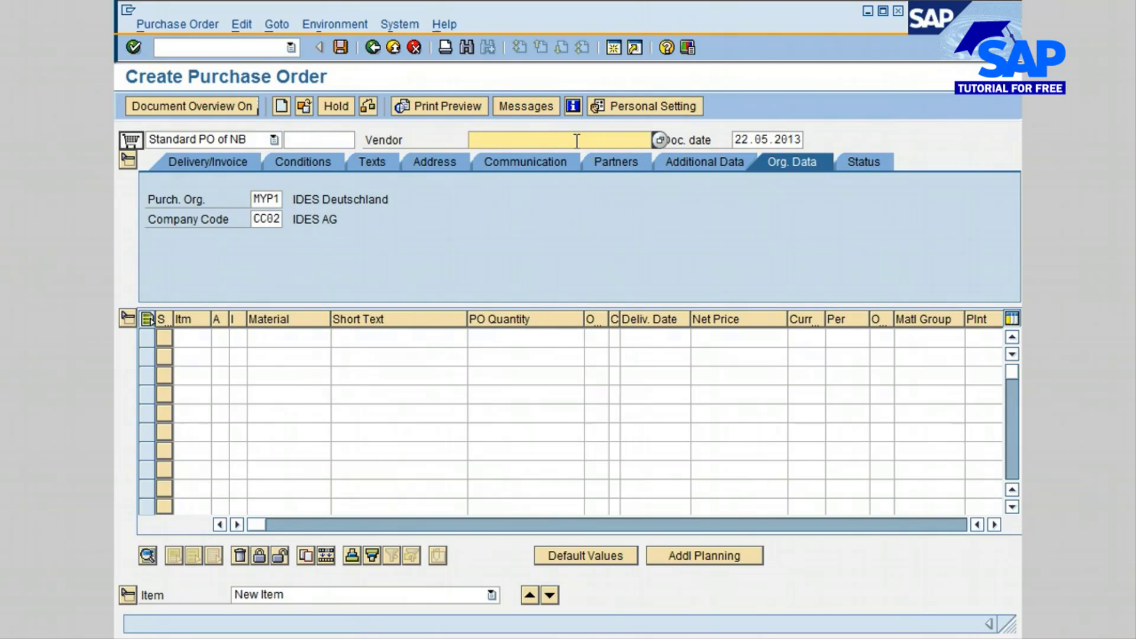
pyautogui.write('700402')
pyautogui.press('Return')
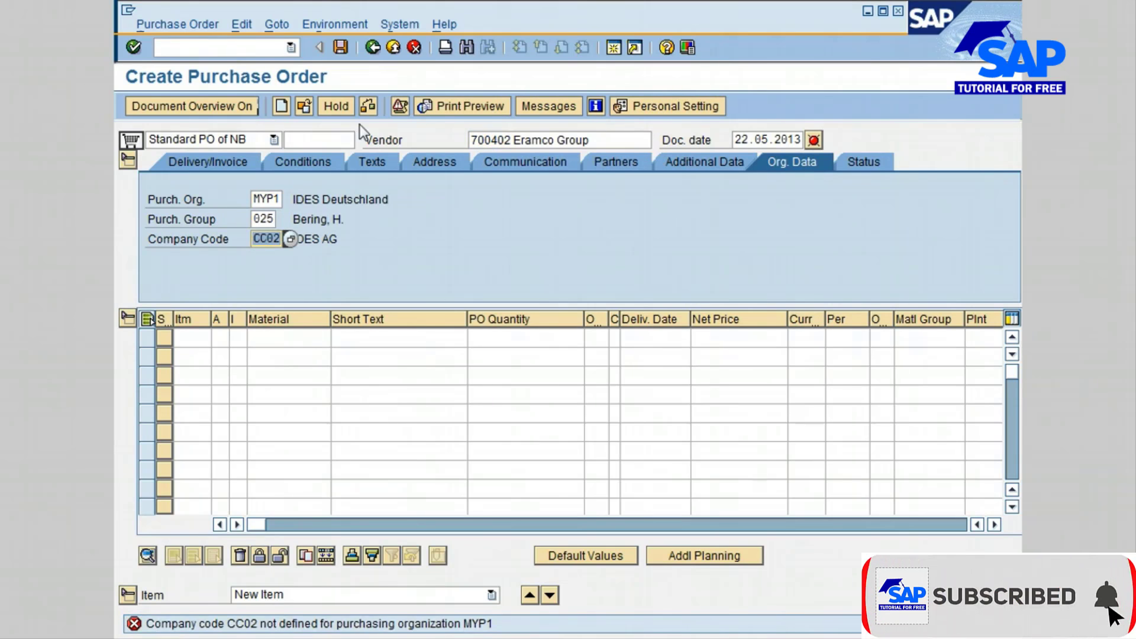
# - Set the purchasing organization in the header's organizational data to 3000
pyautogui.click(603, 140)
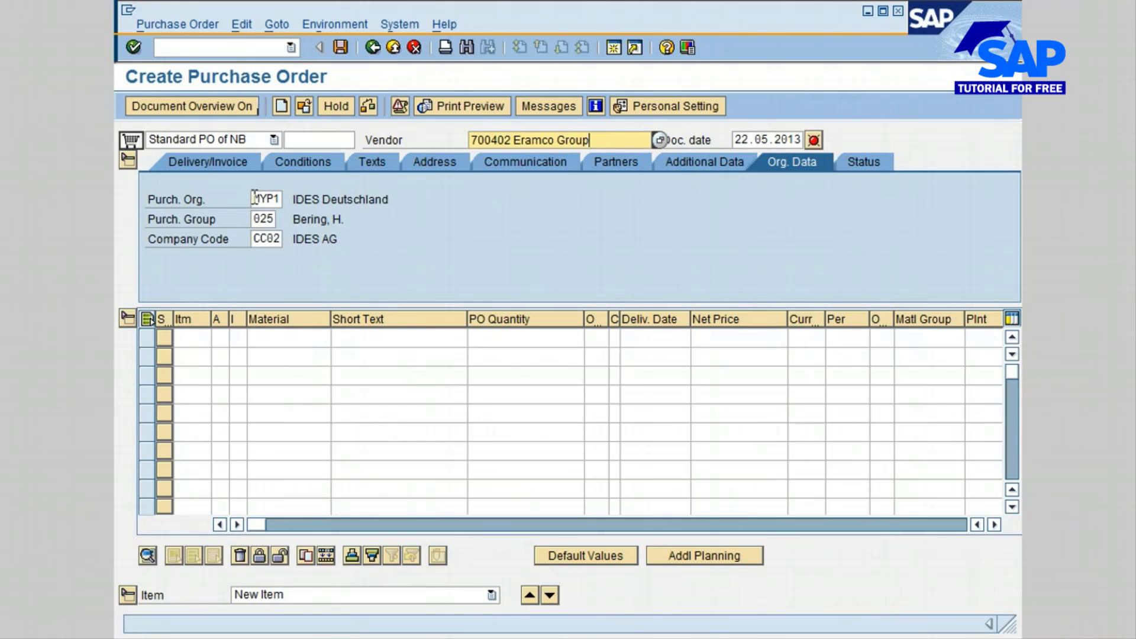
pyautogui.moveTo(255, 199); pyautogui.dragTo(296, 199)
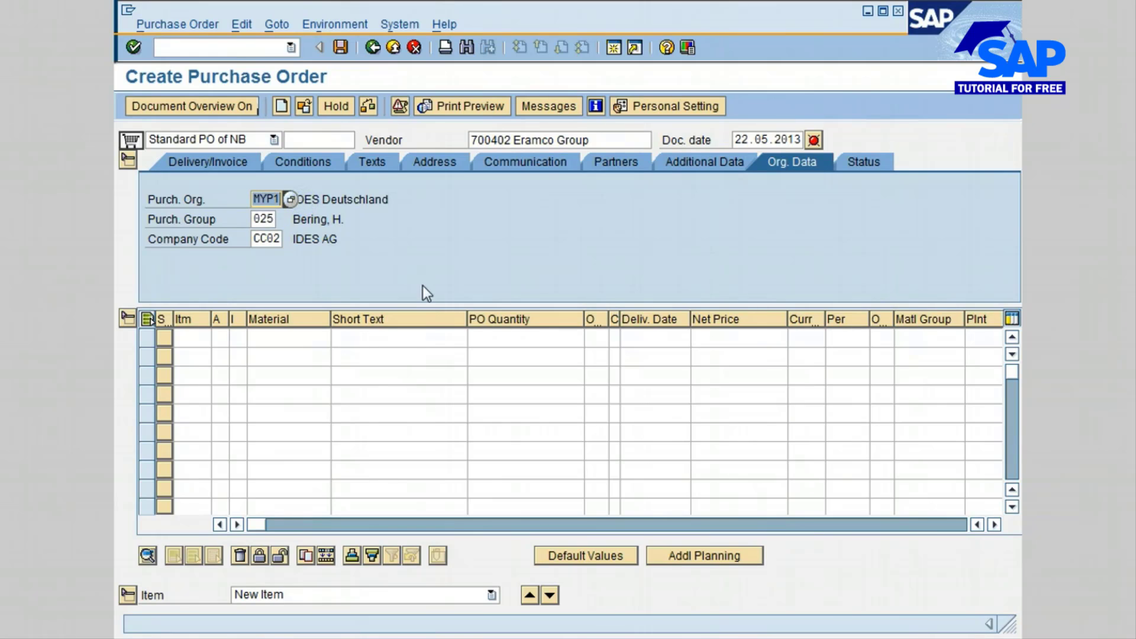
pyautogui.write('3')
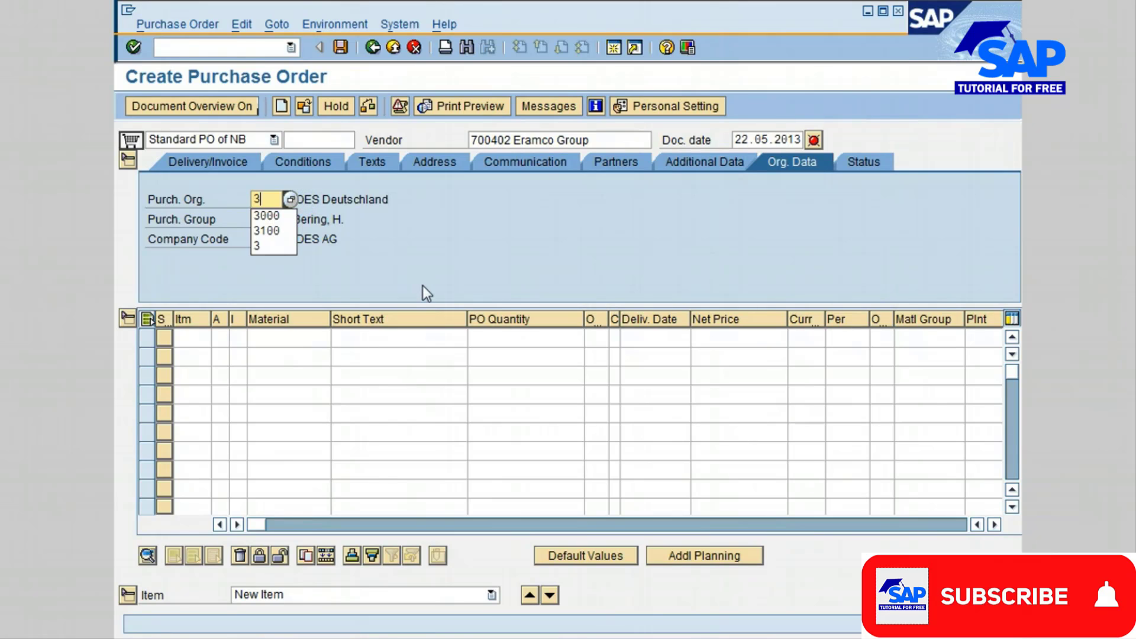
pyautogui.write('000')
pyautogui.press('Return')
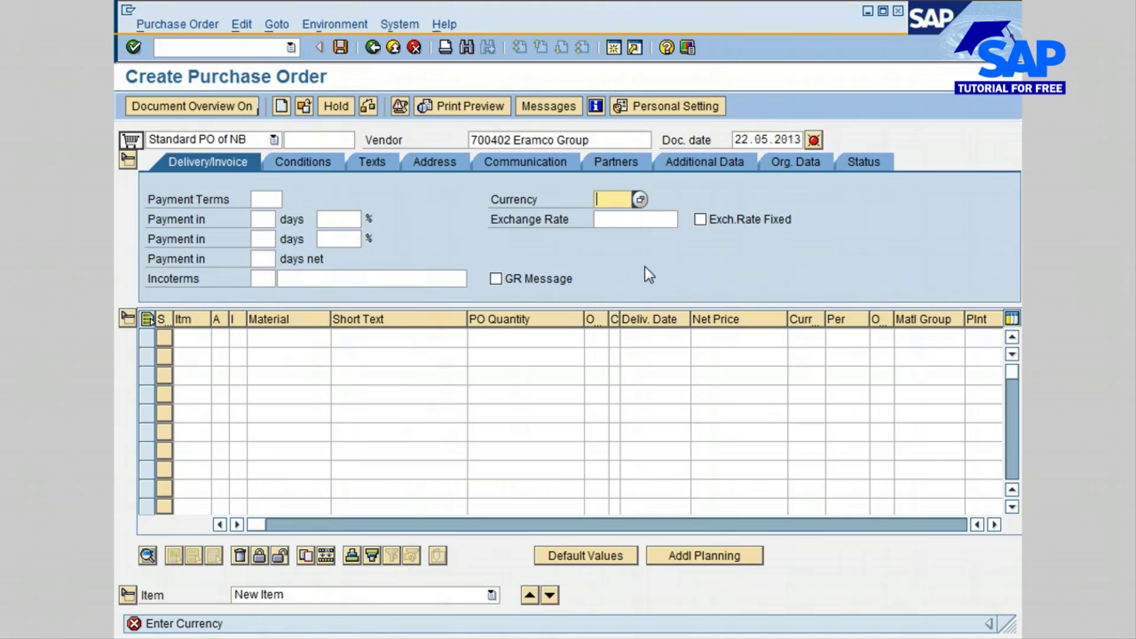
# - Set the purchase order currency to USD
pyautogui.write('u')
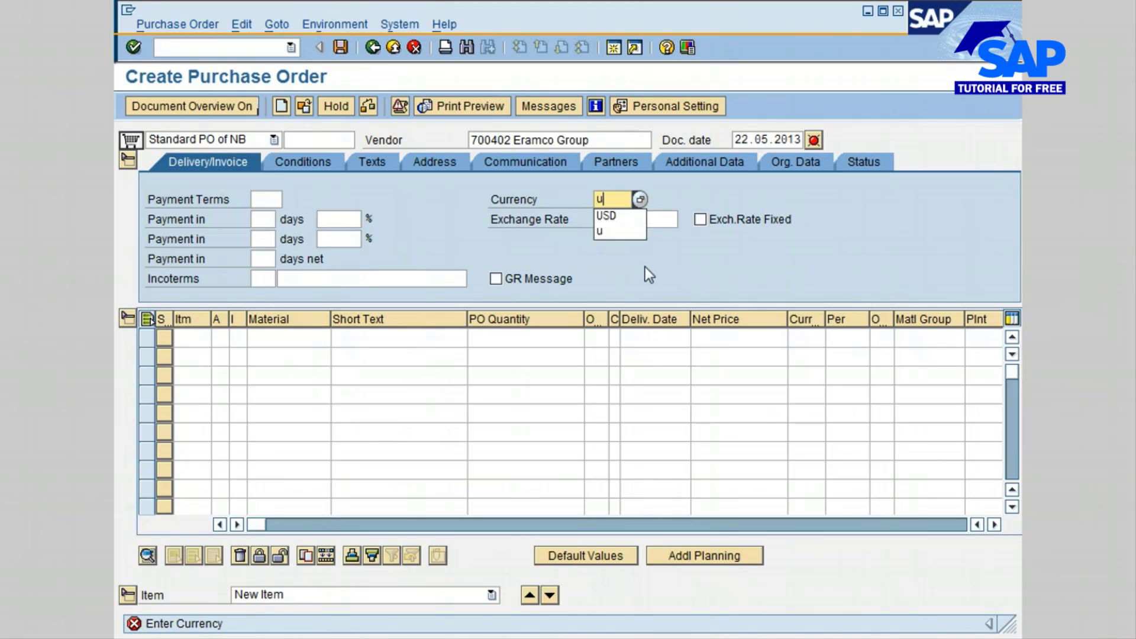
pyautogui.click(630, 218)
pyautogui.press('Return')
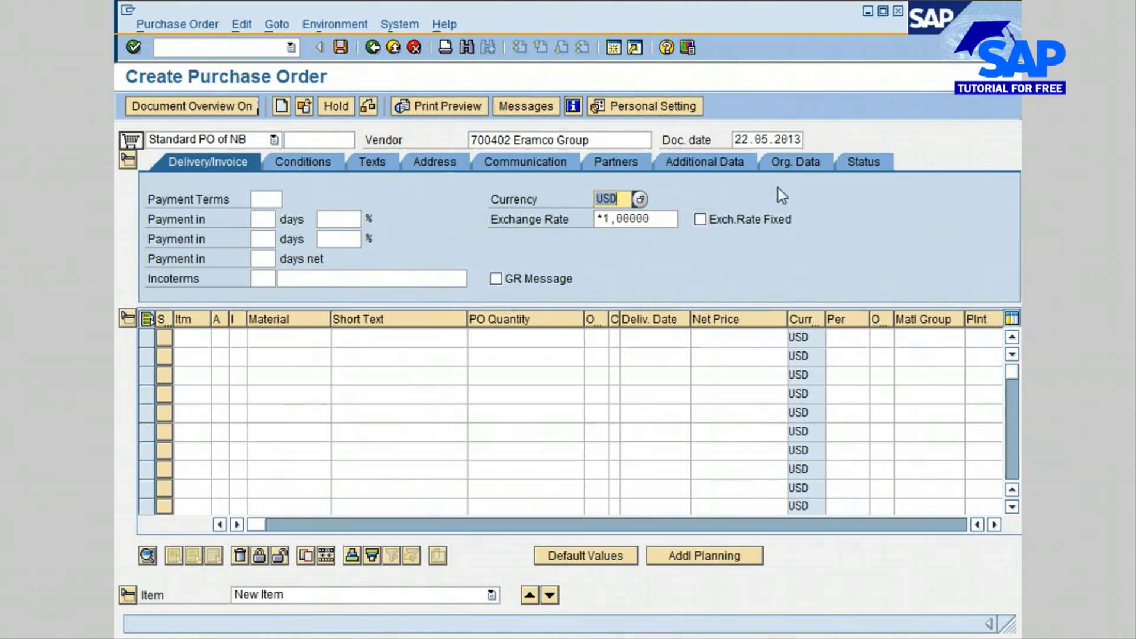
# - Change the purchasing group in the header's organizational data to 000
pyautogui.click(791, 164)
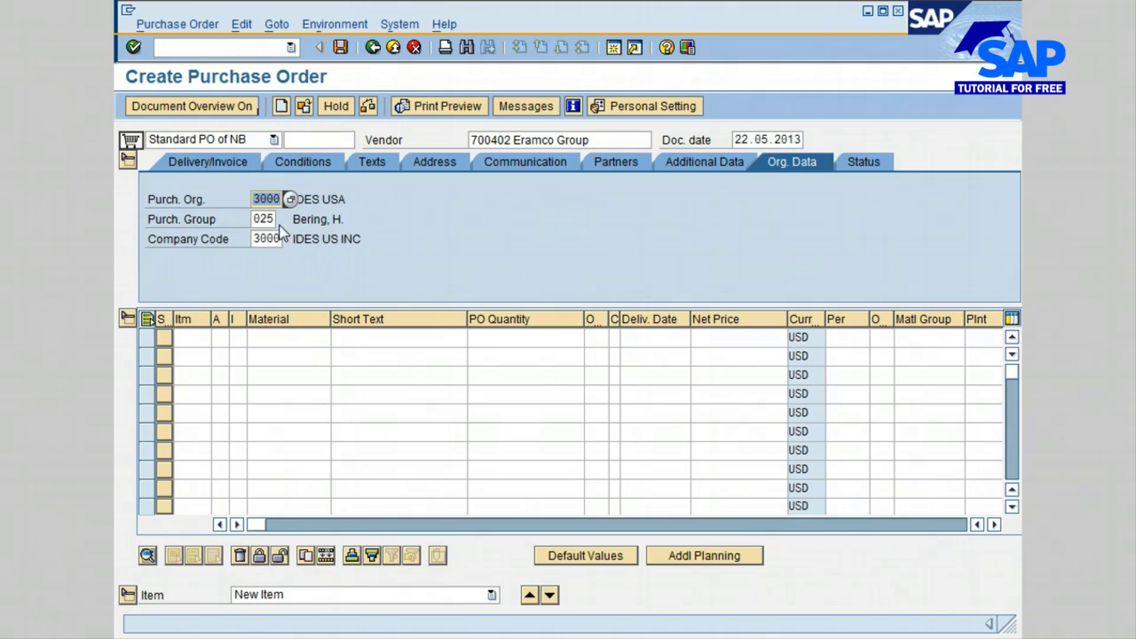
pyautogui.click(256, 218)
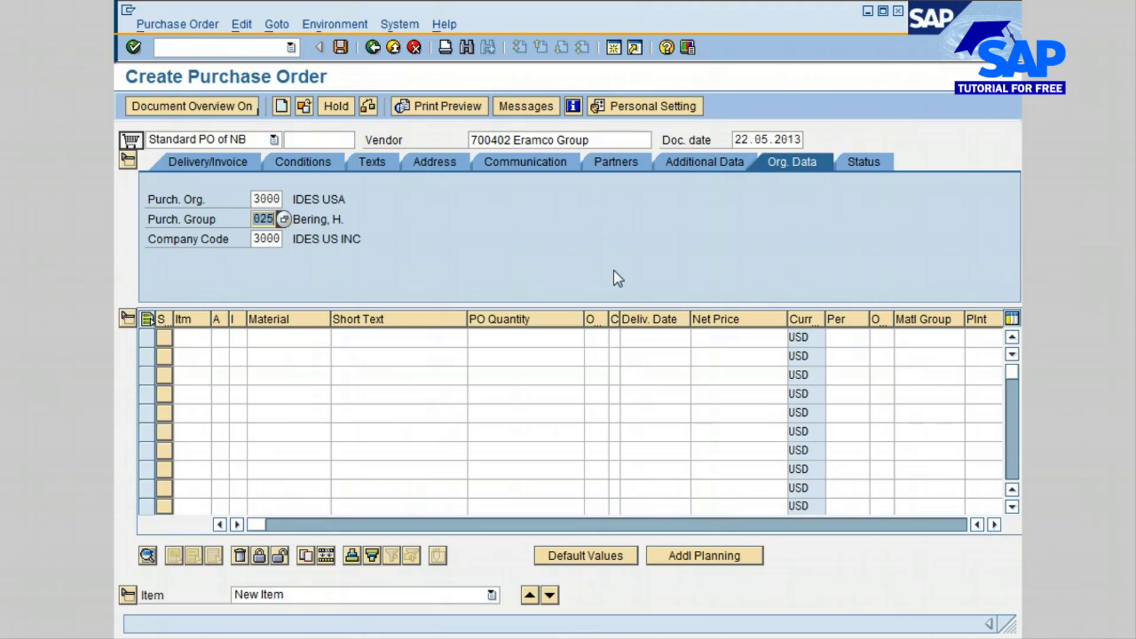
pyautogui.write('0')
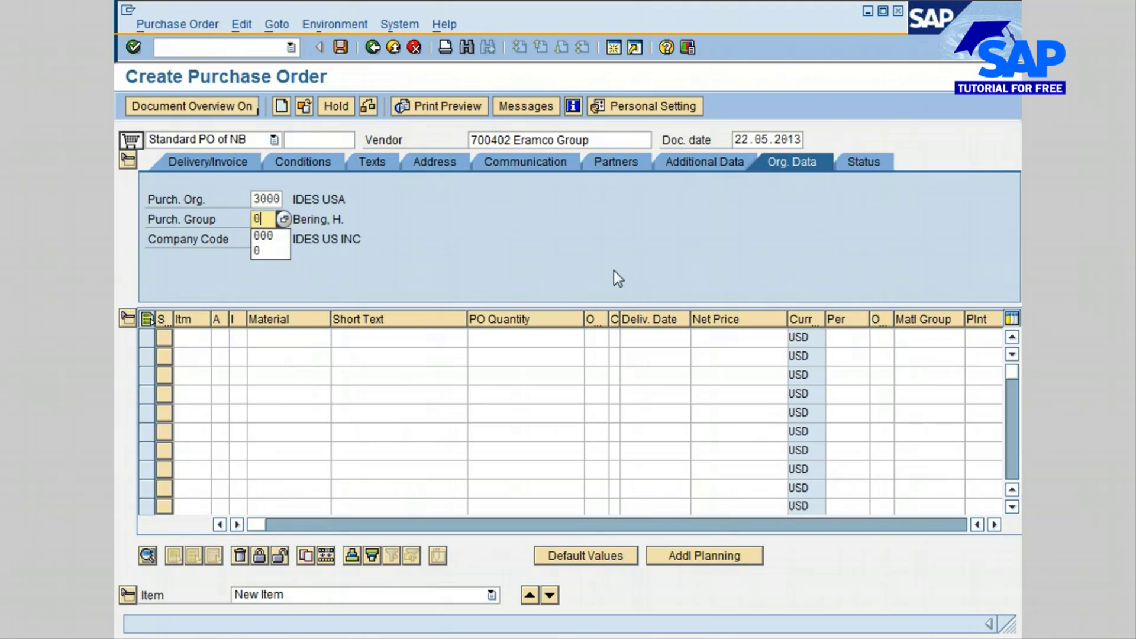
pyautogui.click(281, 237)
pyautogui.click(294, 240)
# - Assign item category L (Subcontracting) to the first purchase order item
pyautogui.click(236, 340)
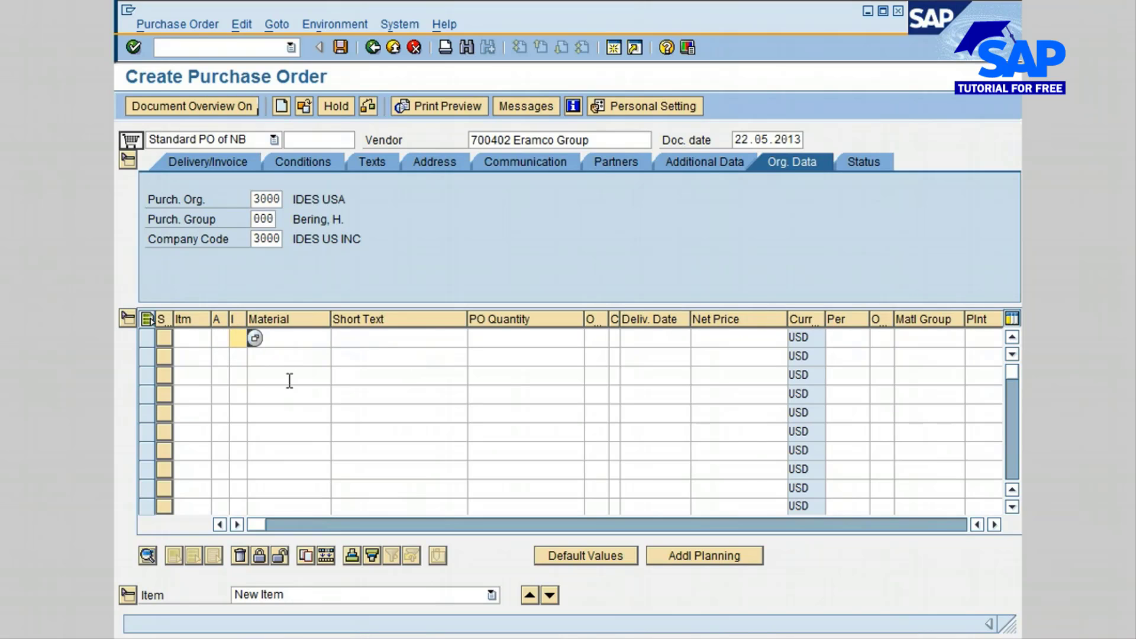
pyautogui.click(254, 338)
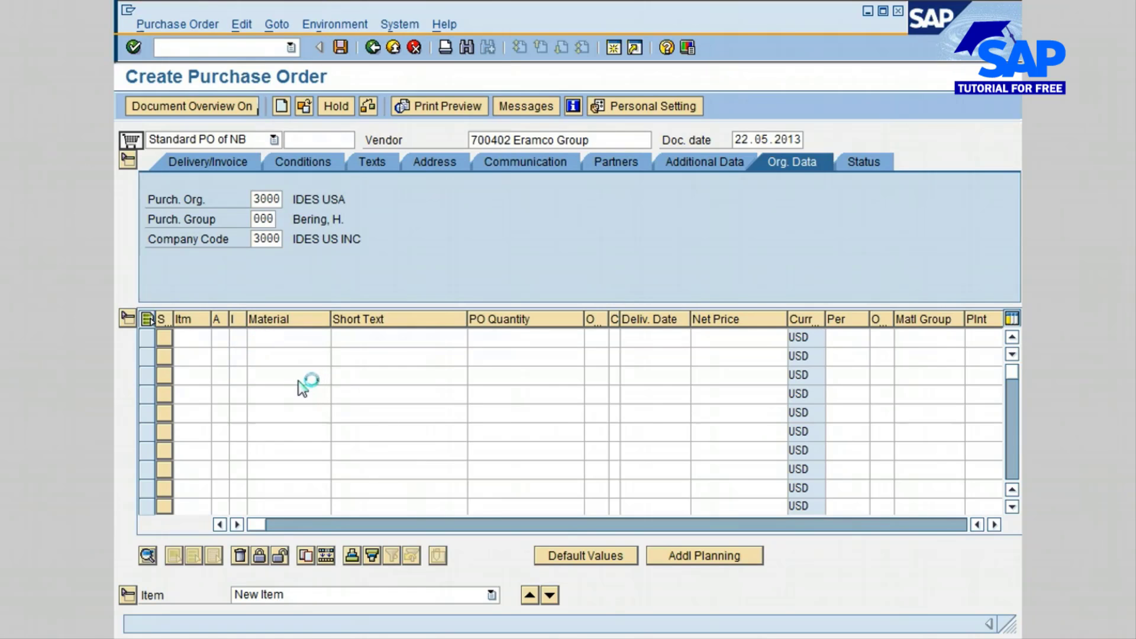
pyautogui.click(149, 174)
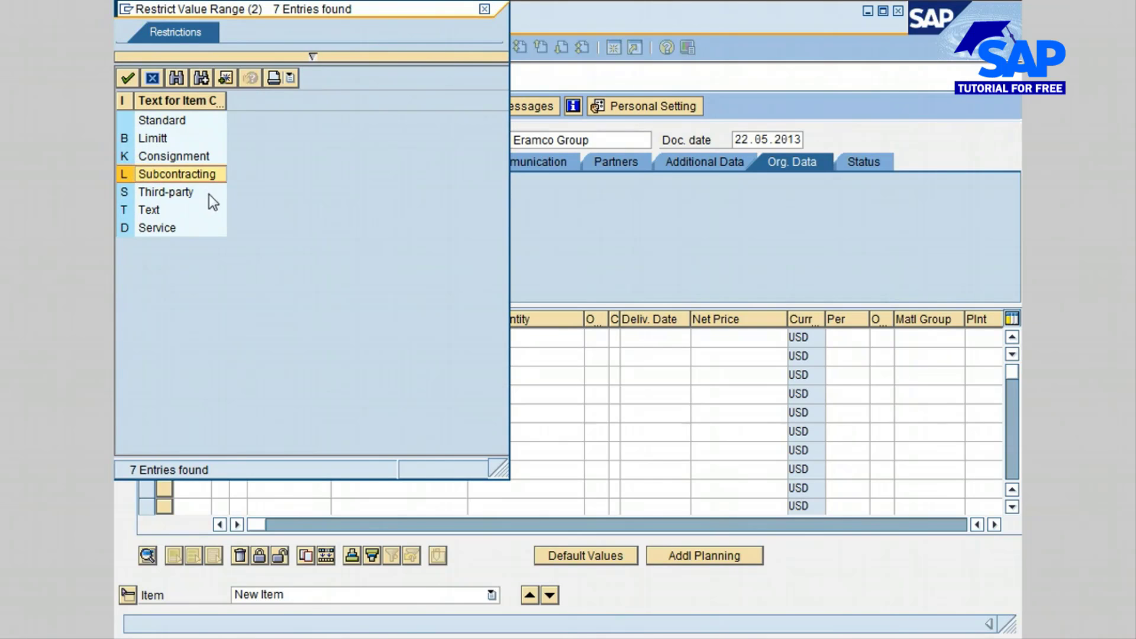
pyautogui.doubleClick(177, 174)
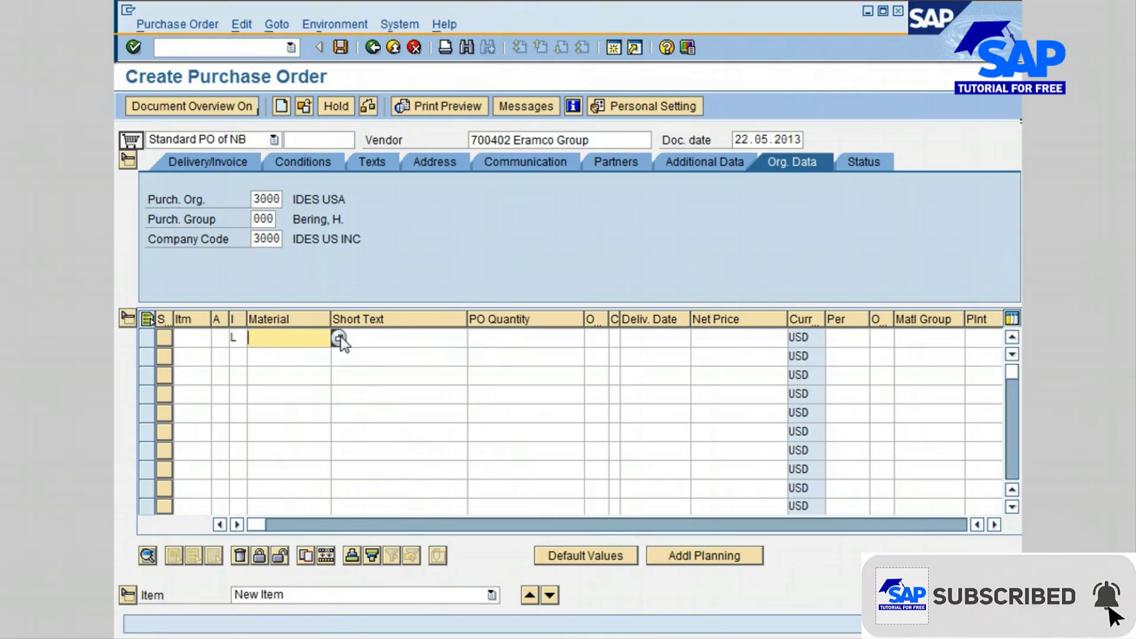
# - Search materials by the description *bear* and choose BALL BEARING 100-510 for the first item
pyautogui.click(339, 338)
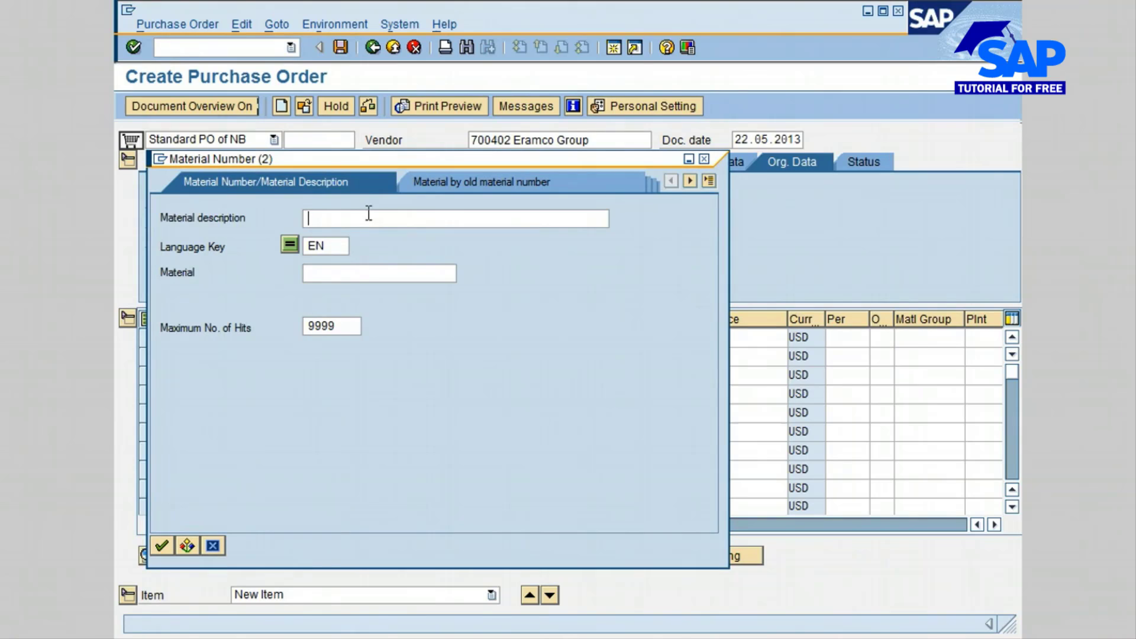
pyautogui.write('*bear')
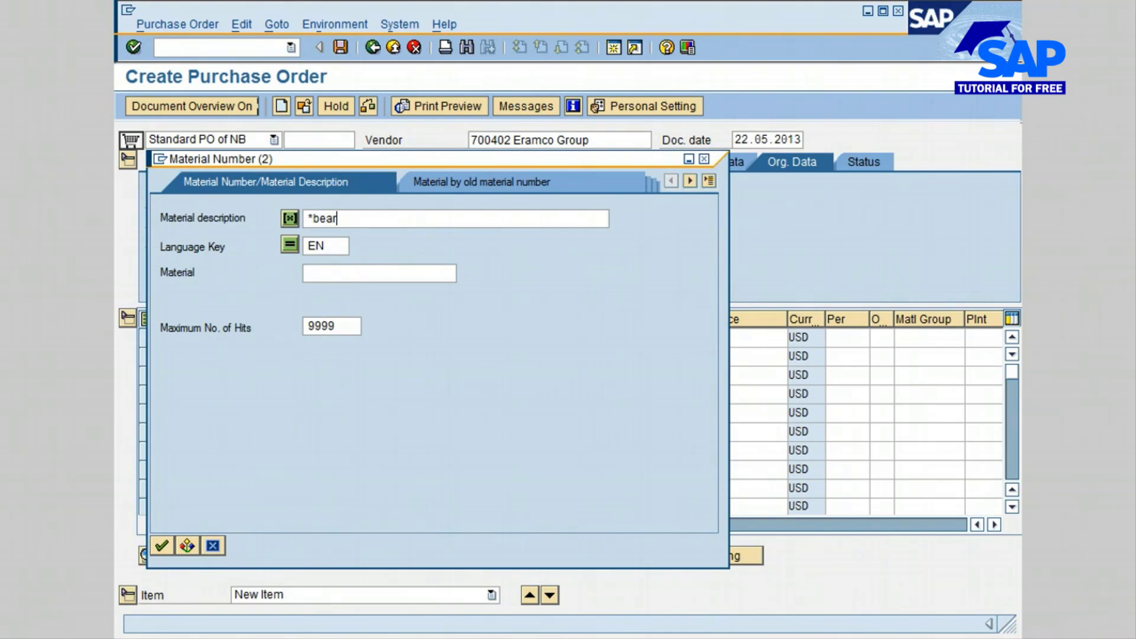
pyautogui.write('*')
pyautogui.press('Return')
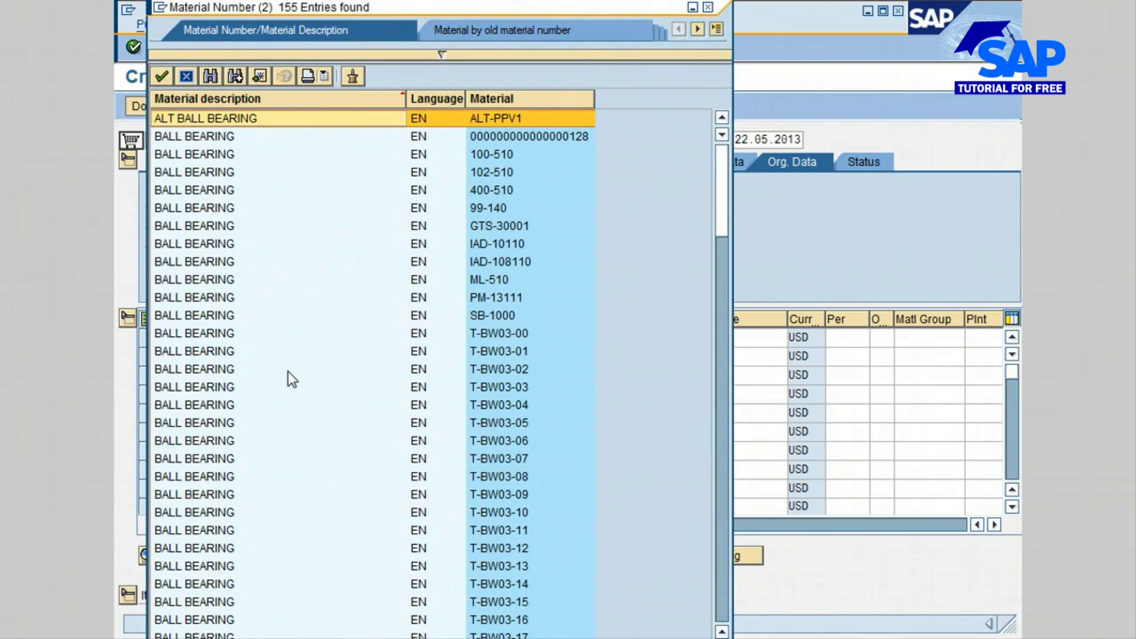
pyautogui.click(231, 154)
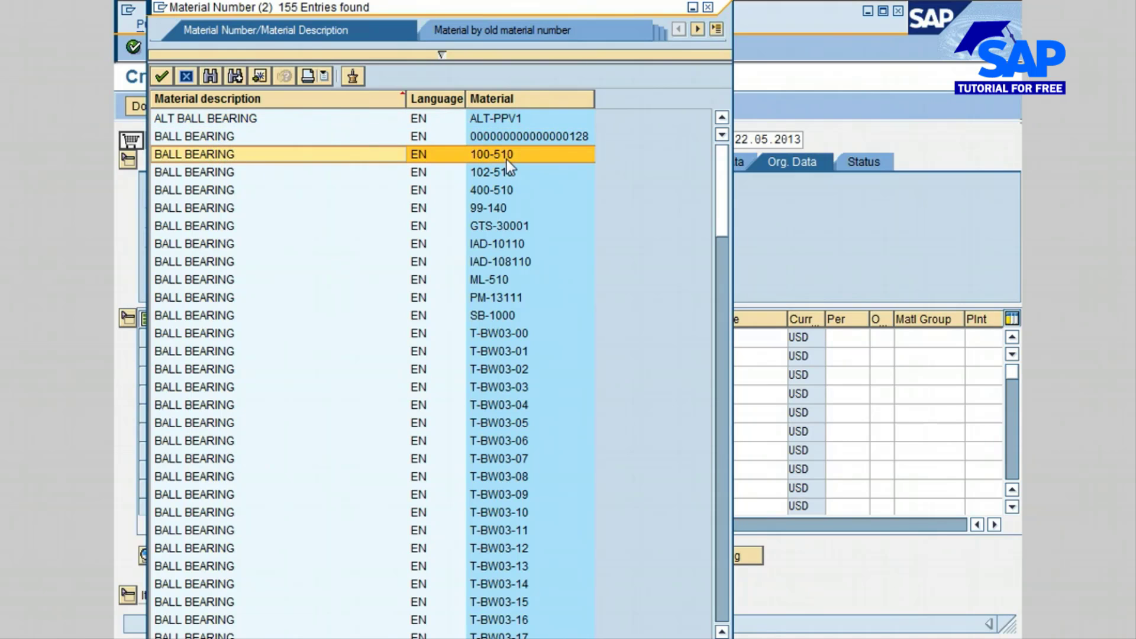
pyautogui.doubleClick(286, 151)
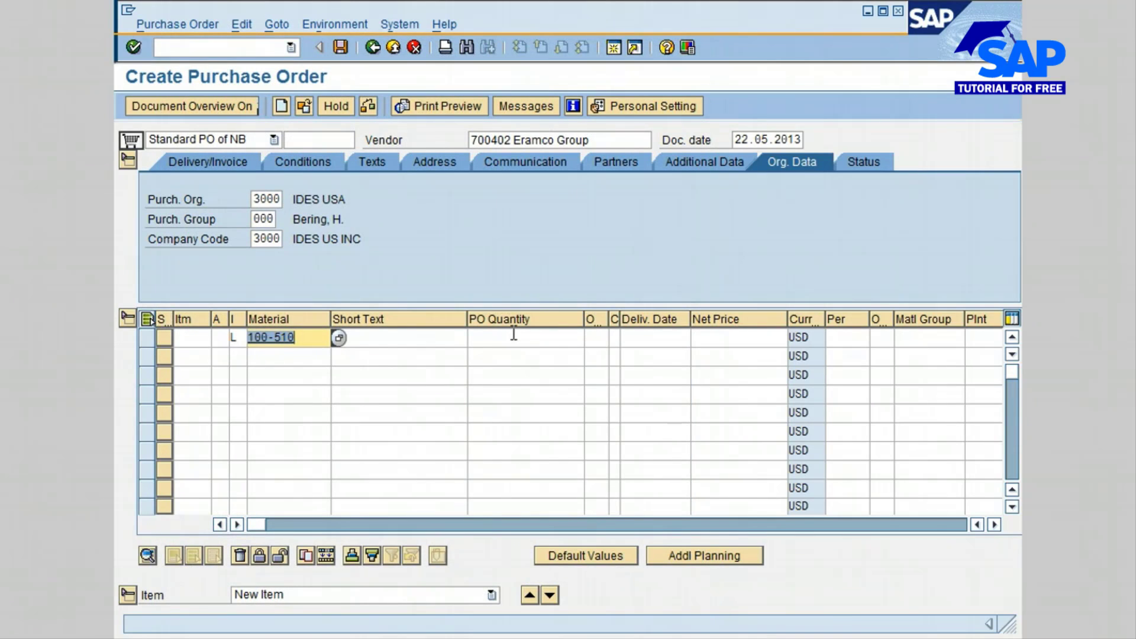
# - Set the ball bearing item's PO quantity to 6 and its delivery date to 06.31.2013
pyautogui.click(538, 336)
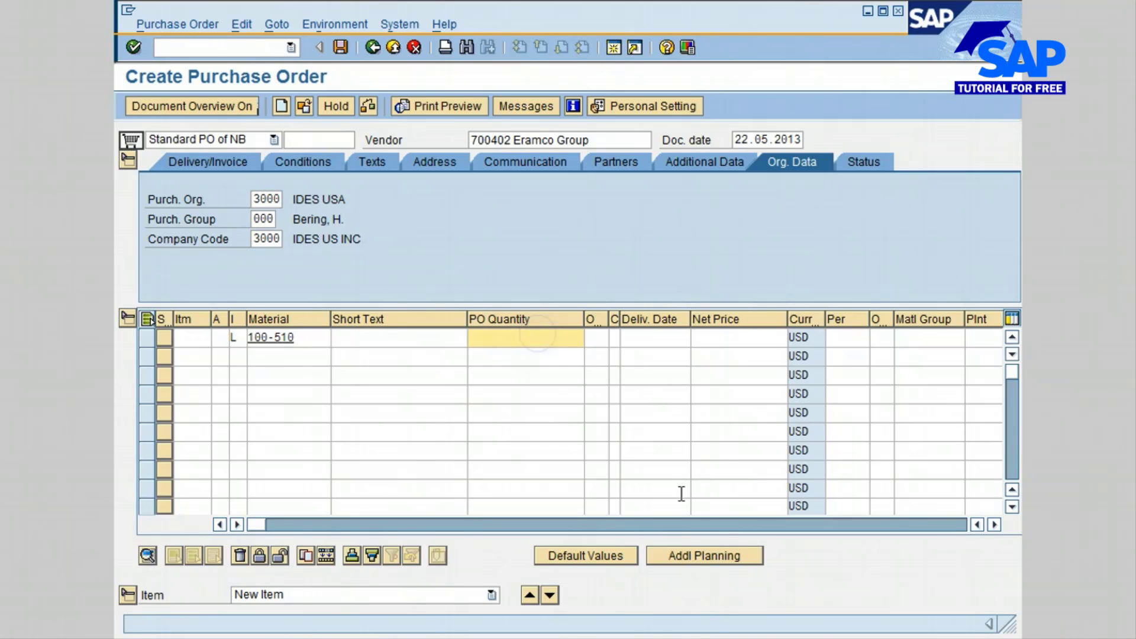
pyautogui.write('6')
pyautogui.click(668, 336)
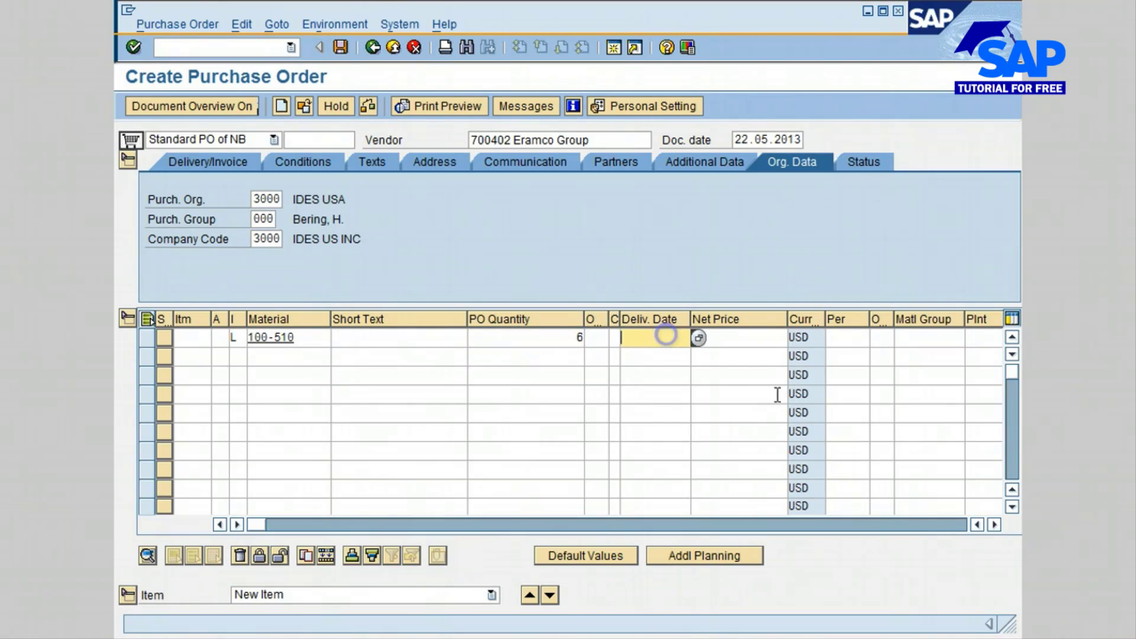
pyautogui.write('0')
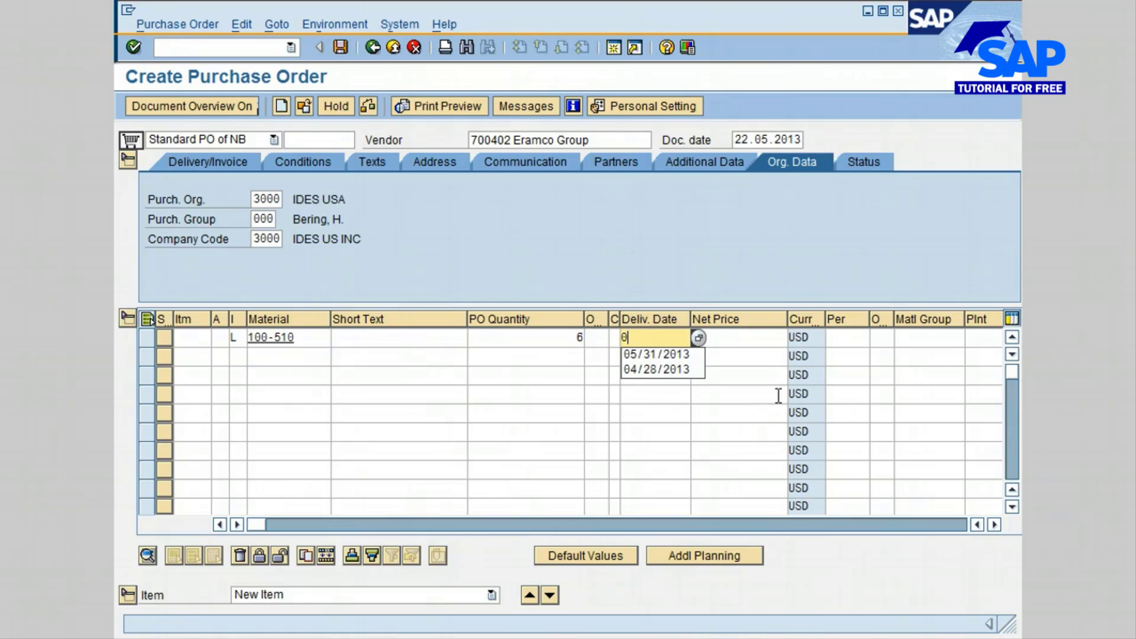
pyautogui.write('6')
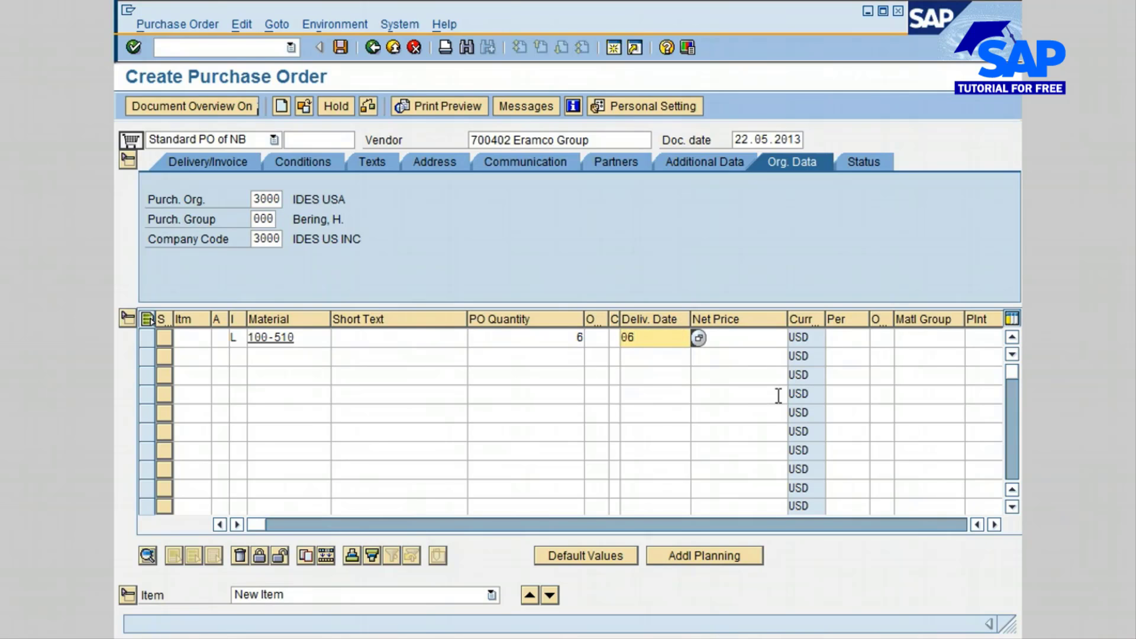
pyautogui.write('.31.2013')
# - Set the item's net price to 100 and its plant to 3000
pyautogui.press('Tab')
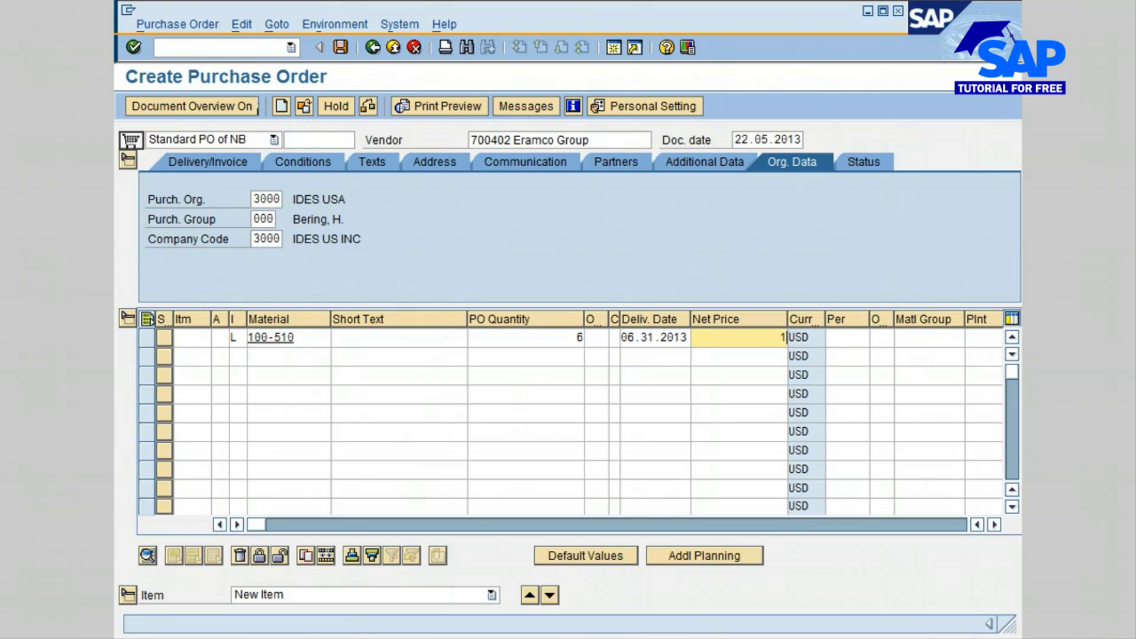
pyautogui.write('00')
pyautogui.click(971, 337)
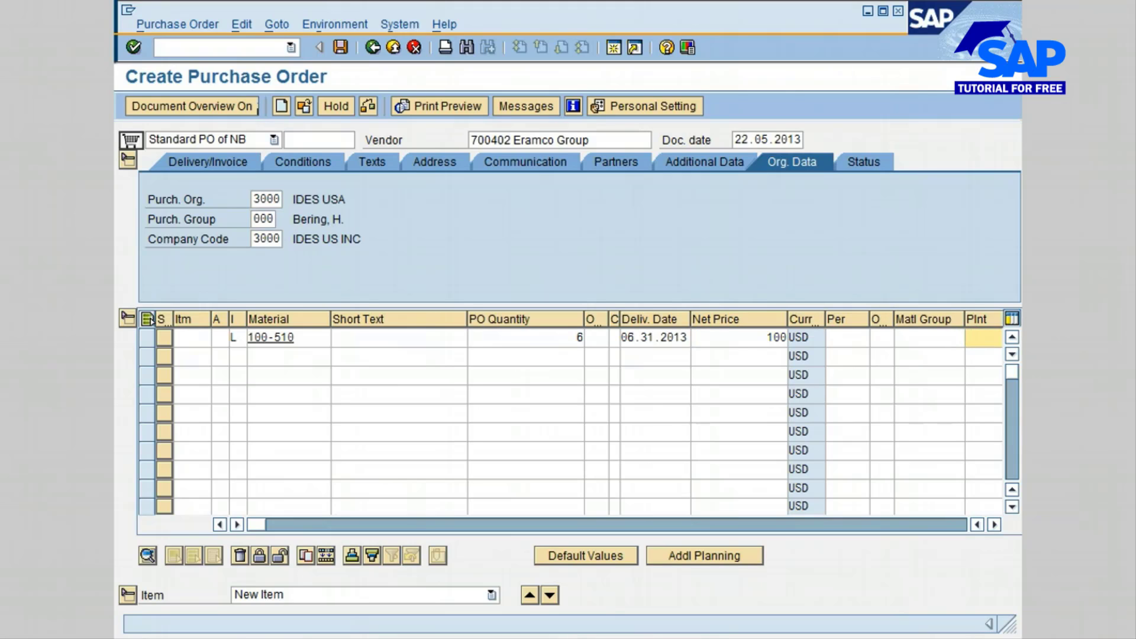
pyautogui.write('3')
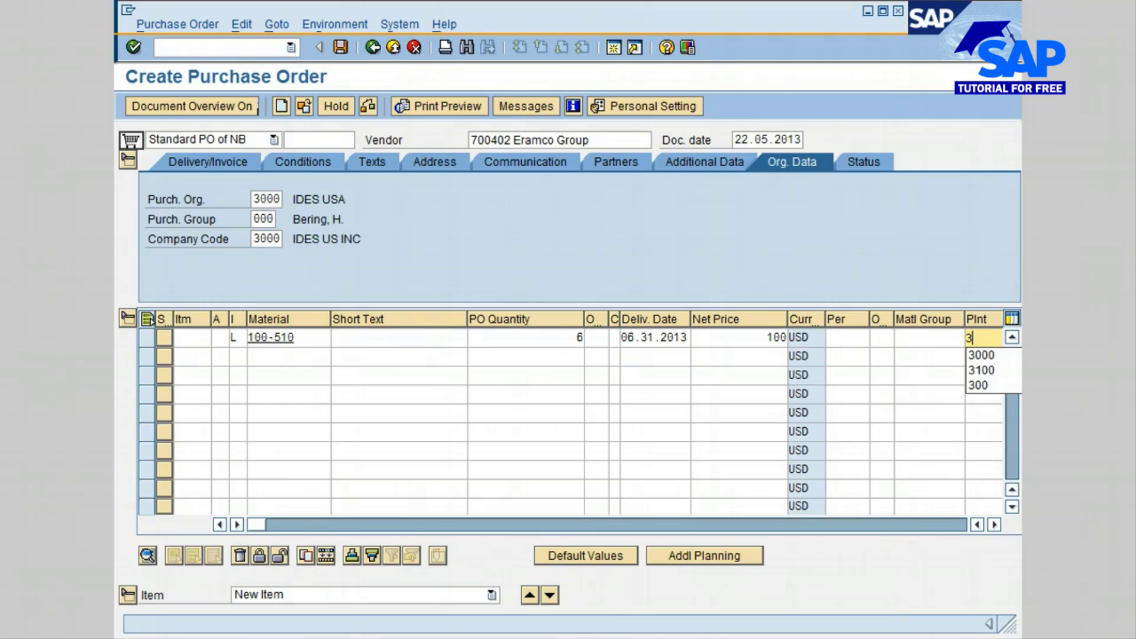
pyautogui.write('000')
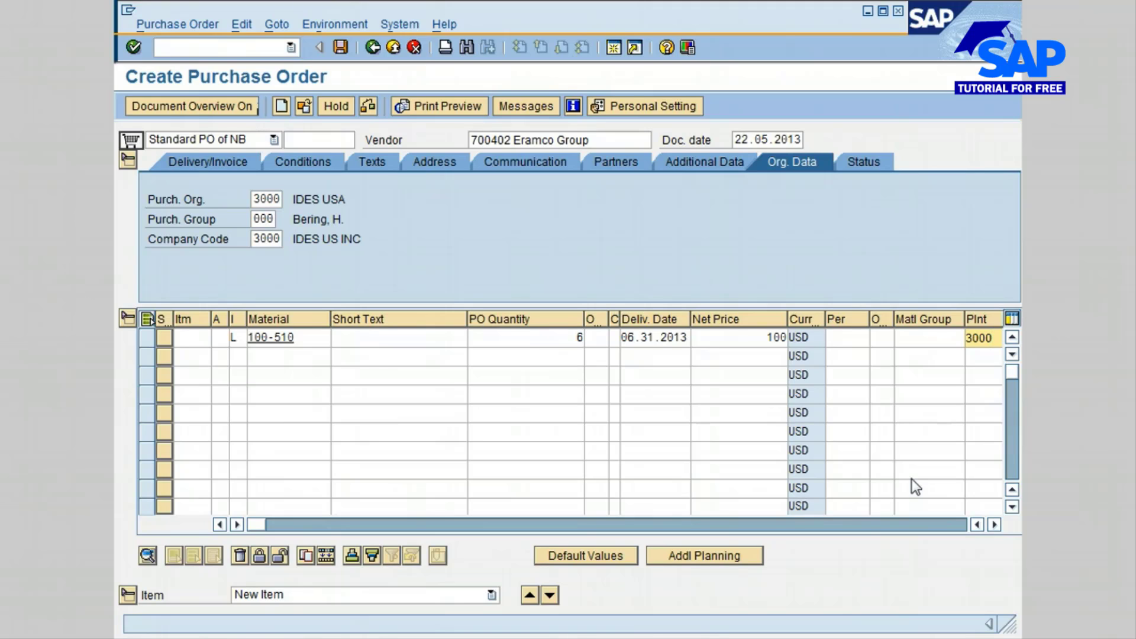
# - Set the item's storage location to 0001 and confirm the item entry, accepting the warnings
pyautogui.press('Tab')
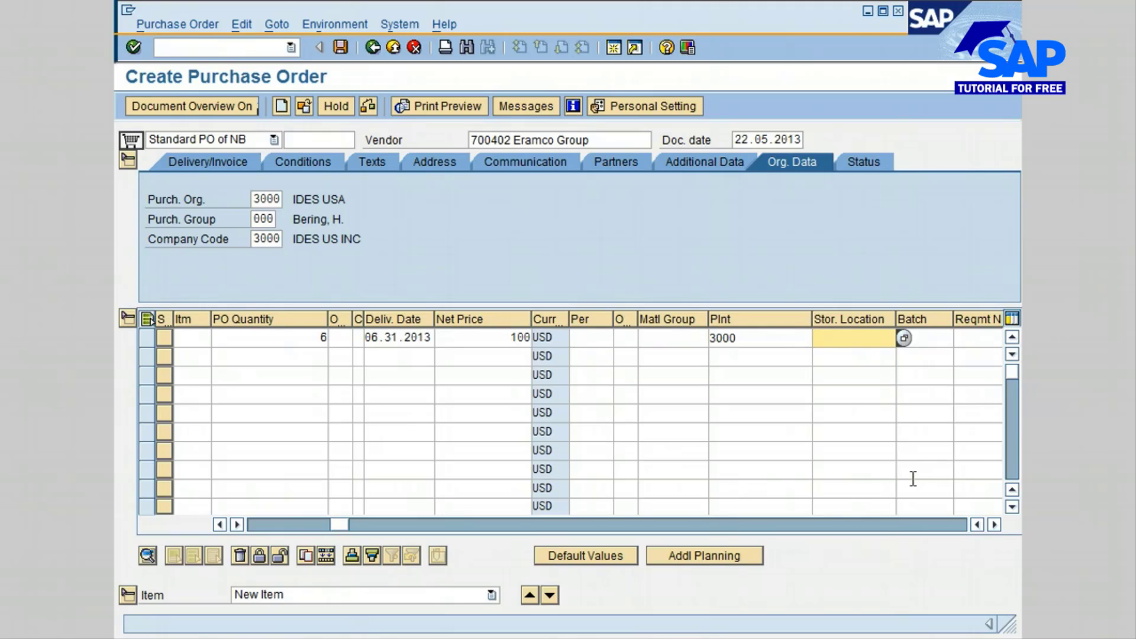
pyautogui.write('000')
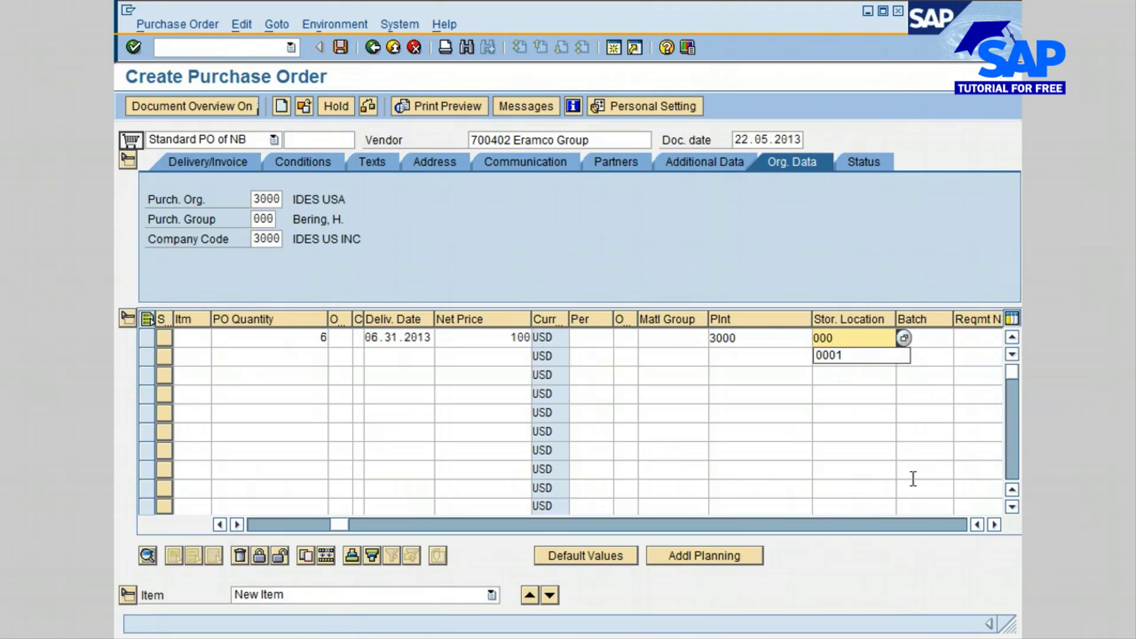
pyautogui.write('1')
pyautogui.click(862, 340)
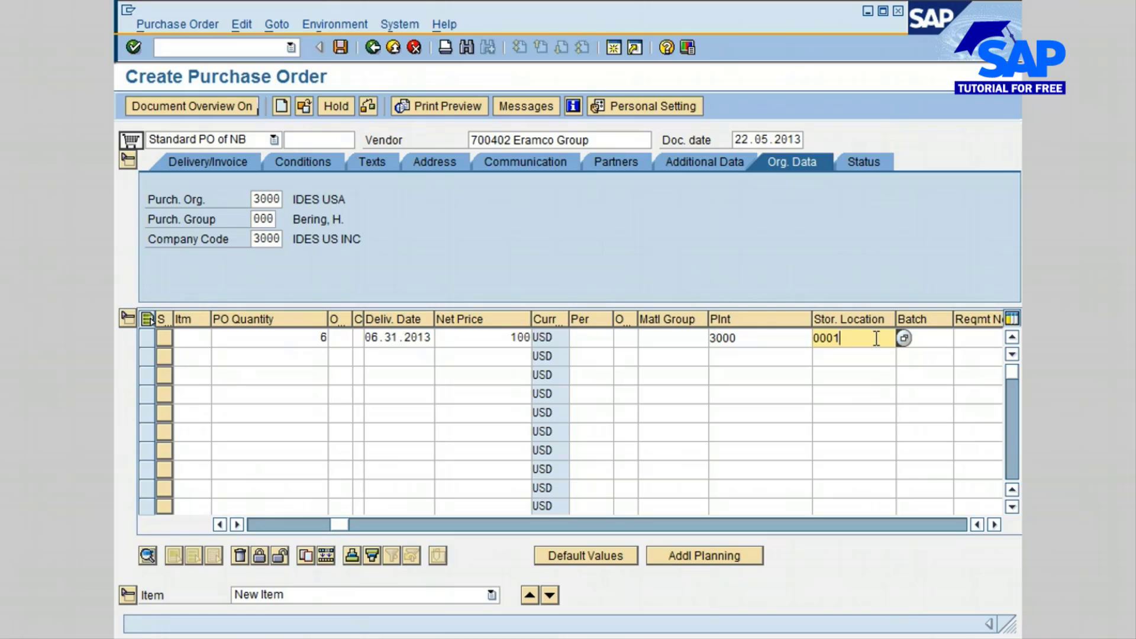
pyautogui.press('Return')
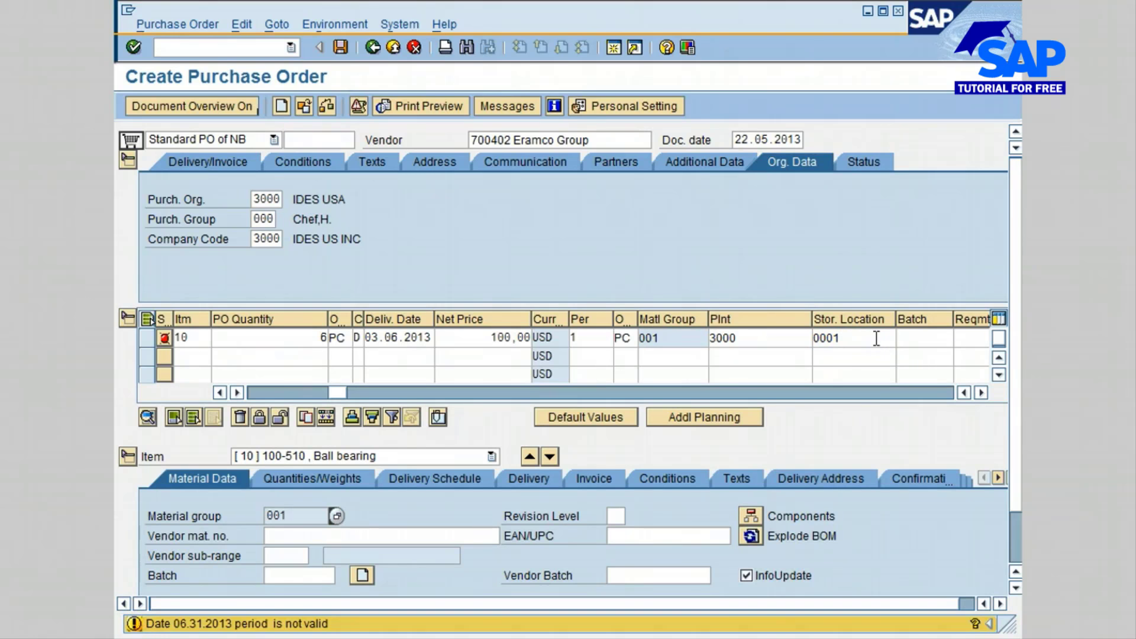
pyautogui.press('Return')
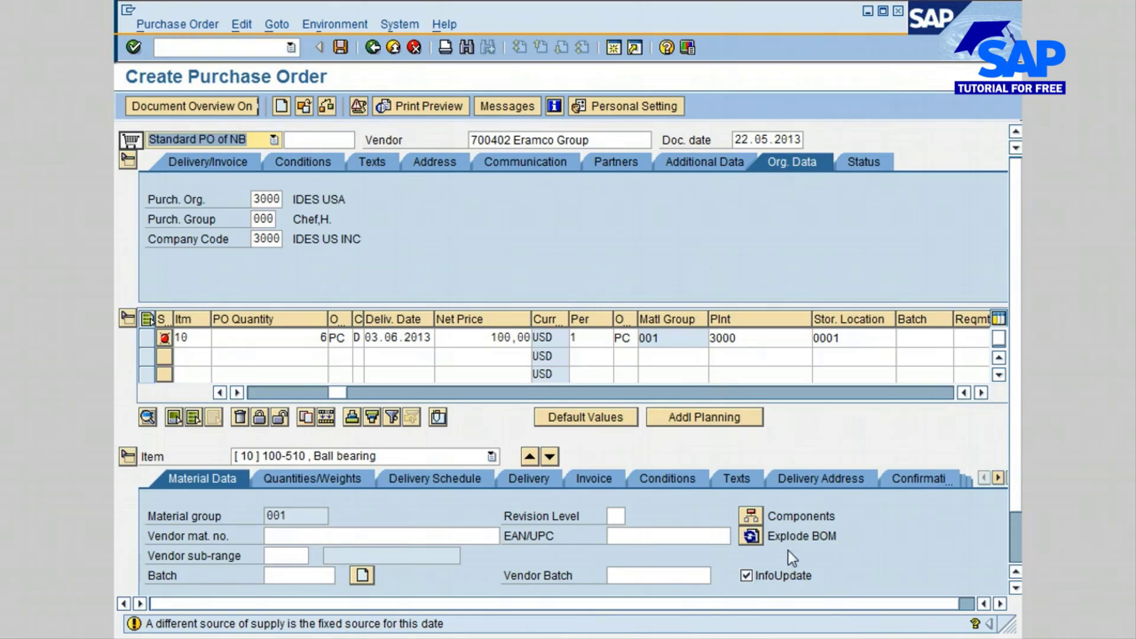
# - Open the item's subcontracting components and add material W-100 with a requirement quantity of 6
pyautogui.click(753, 516)
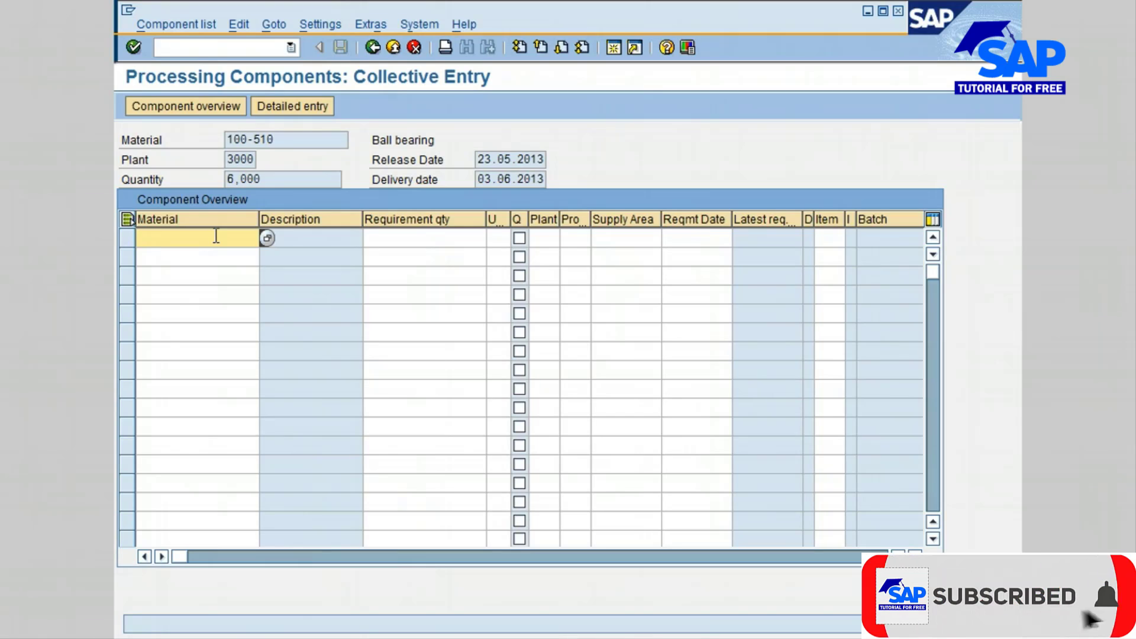
pyautogui.write('w')
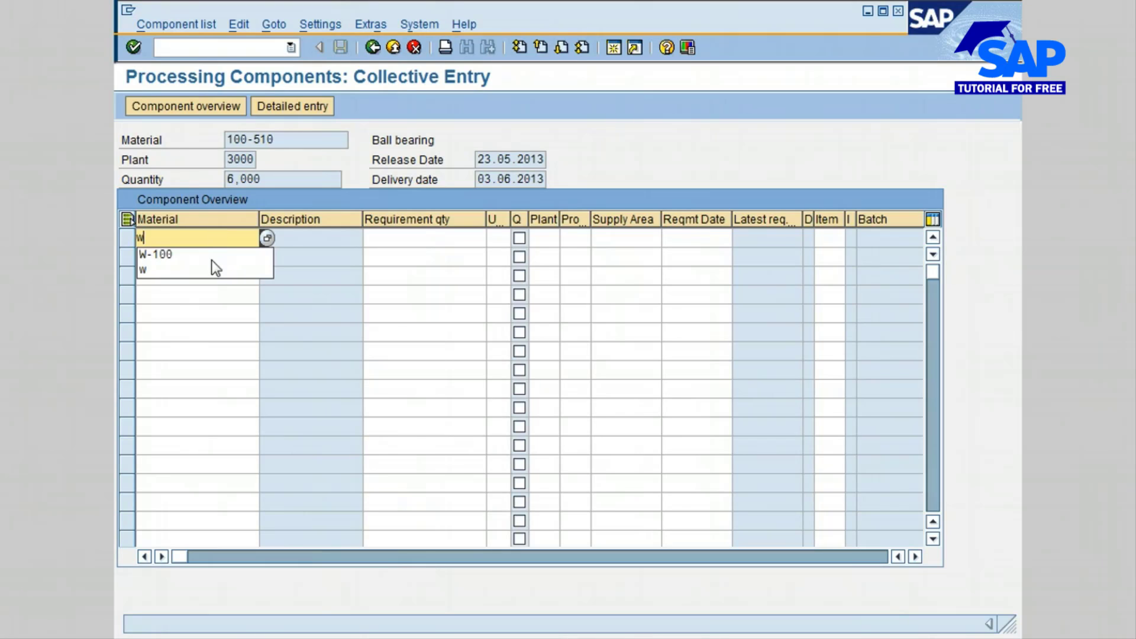
pyautogui.click(203, 255)
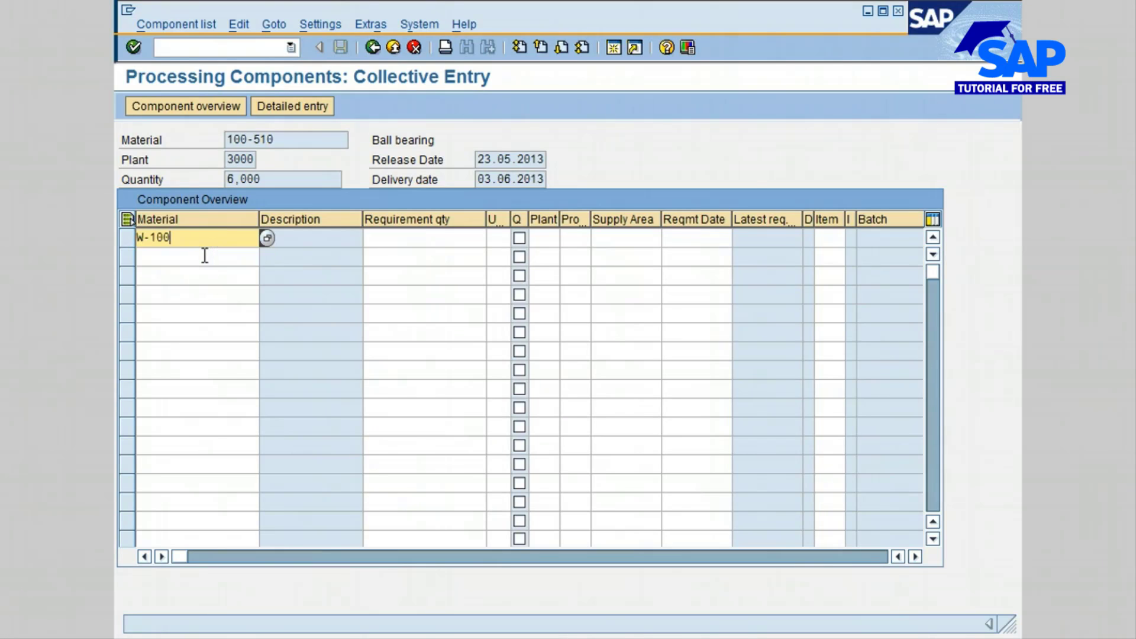
pyautogui.click(451, 237)
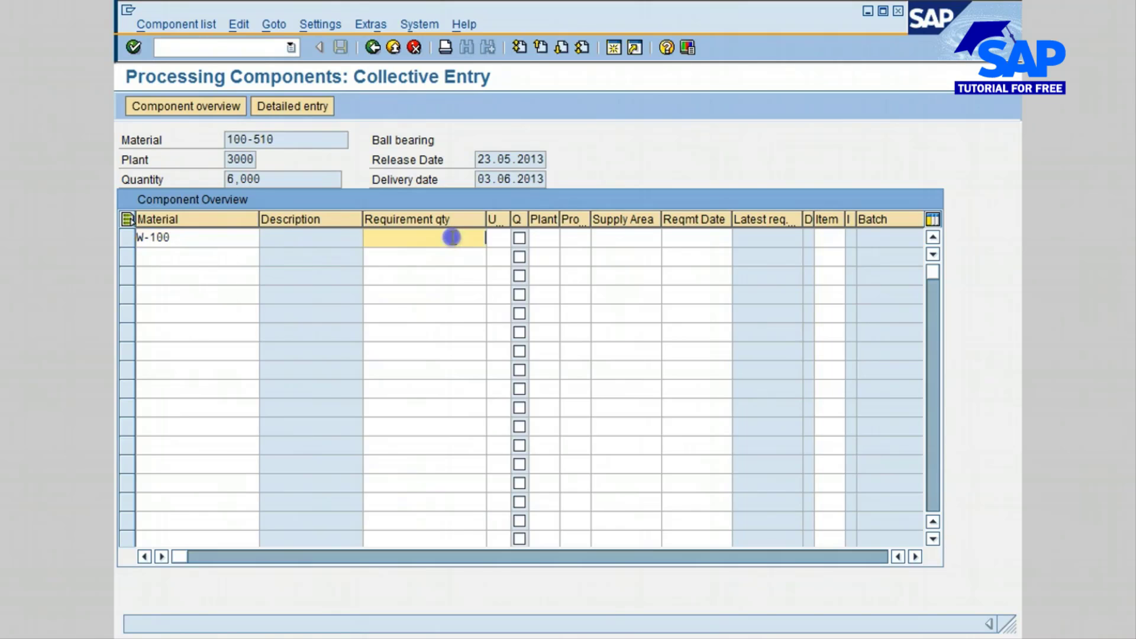
pyautogui.write('6')
pyautogui.press('Return')
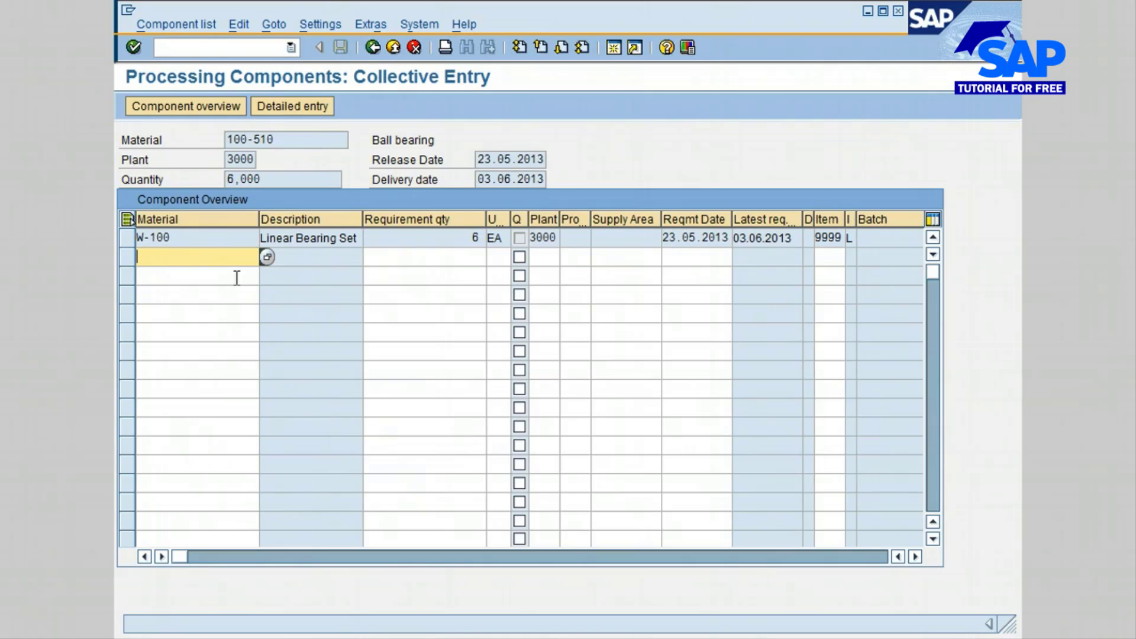
# - Add component material UT-324 with a requirement quantity of 6 below W-100
pyautogui.click(170, 262)
pyautogui.write('u')
pyautogui.click(166, 273)
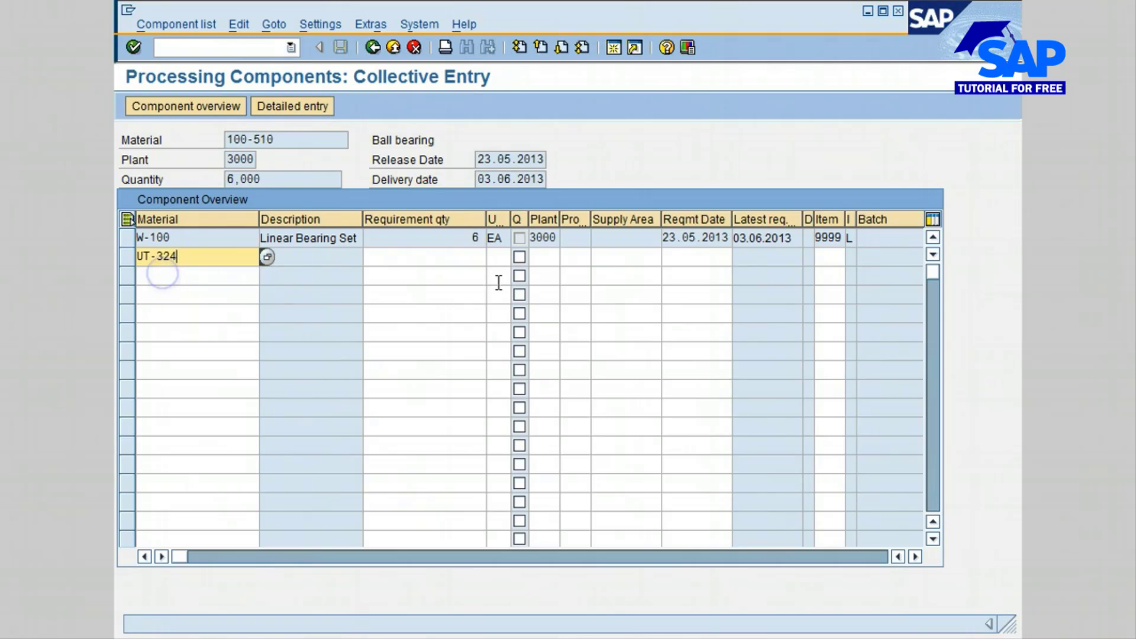
pyautogui.click(473, 257)
pyautogui.write('6')
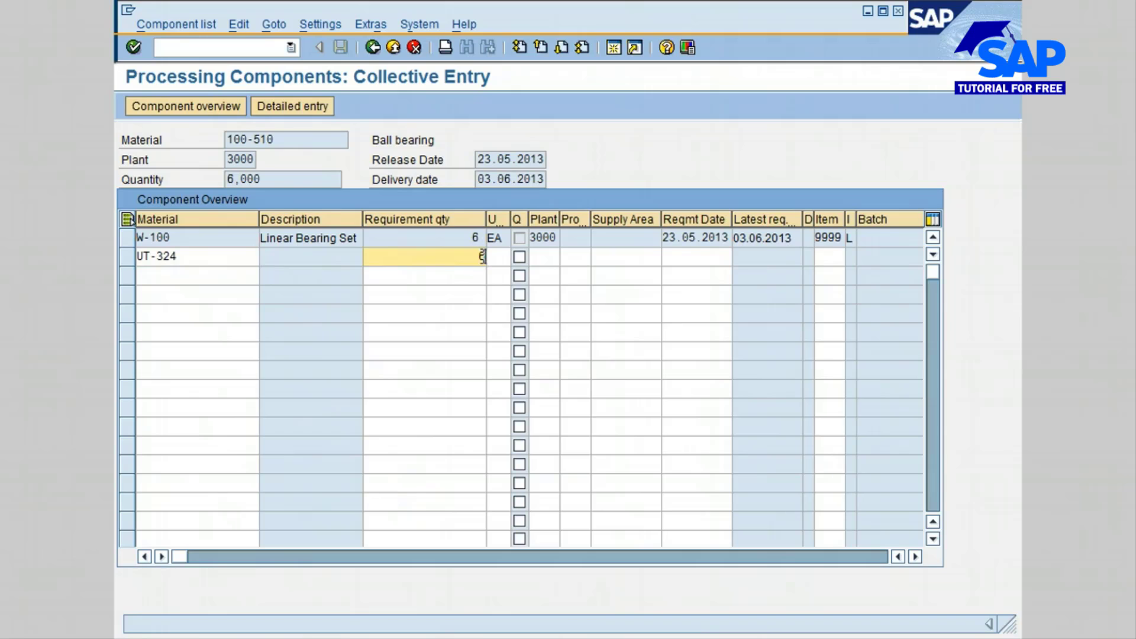
pyautogui.press('Return')
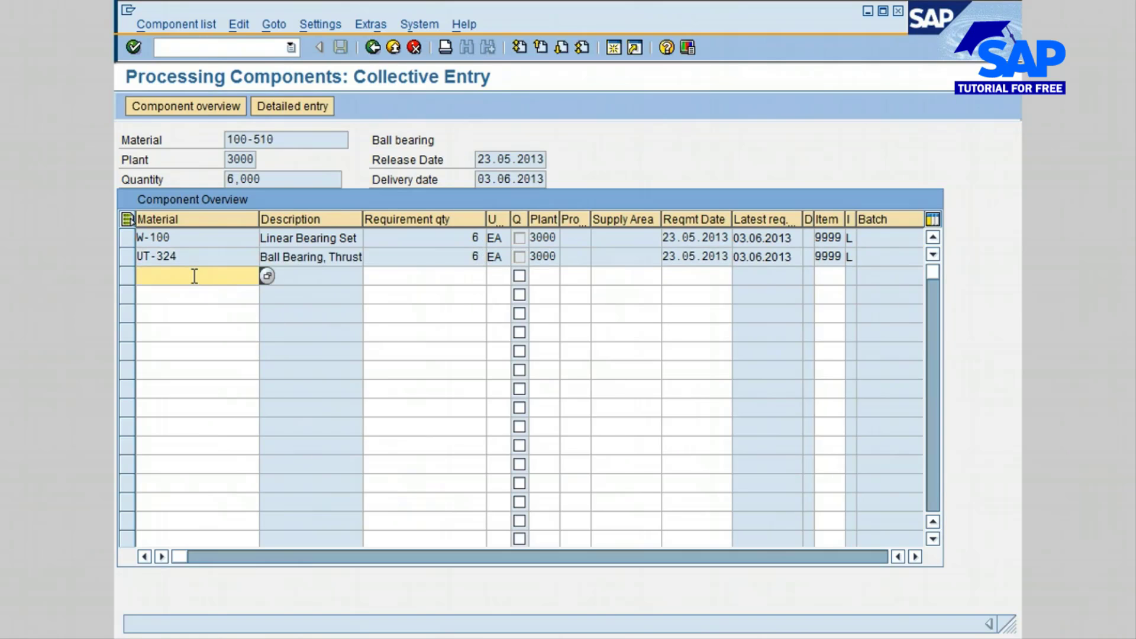
# - Add component material 400-521 with a requirement quantity of 12 below UT-324
pyautogui.write('4')
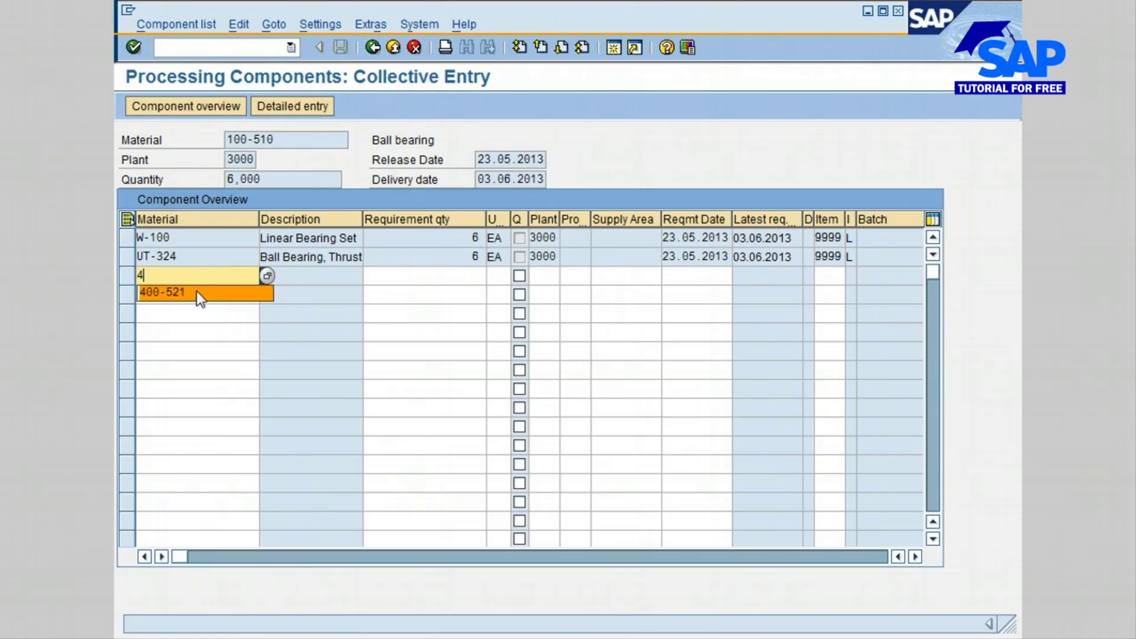
pyautogui.click(198, 297)
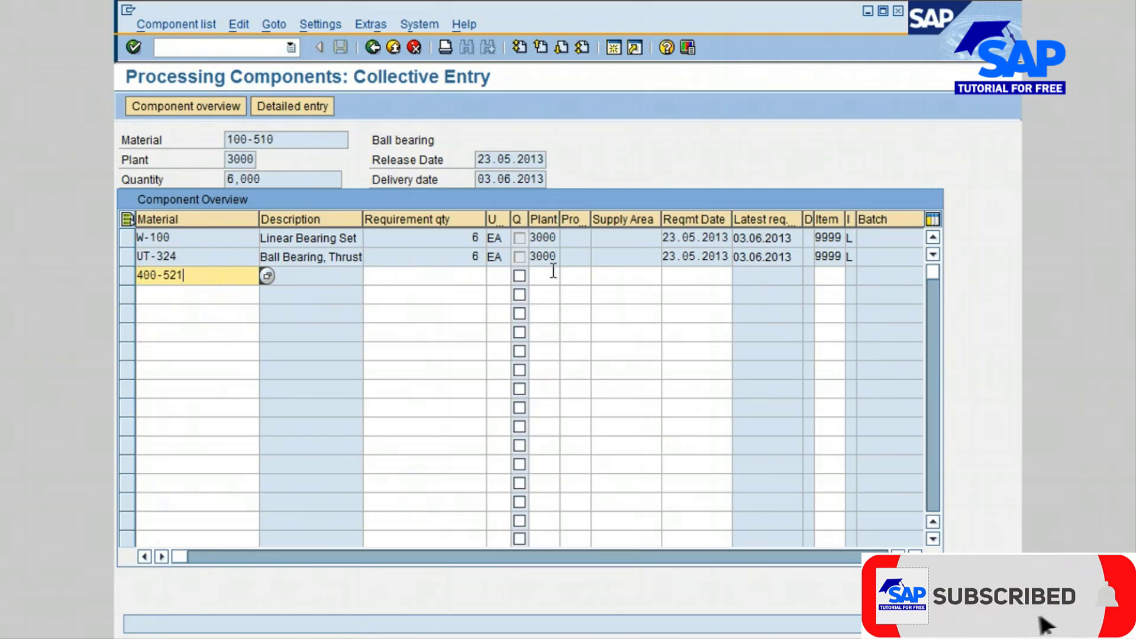
pyautogui.click(465, 278)
pyautogui.write('12')
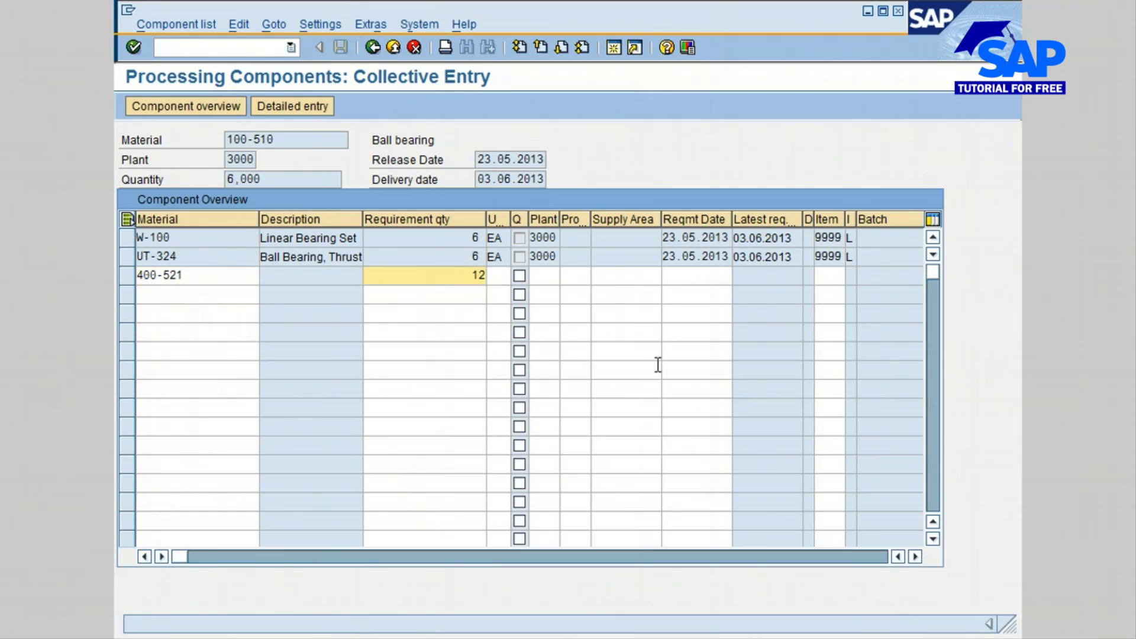
pyautogui.press('Return')
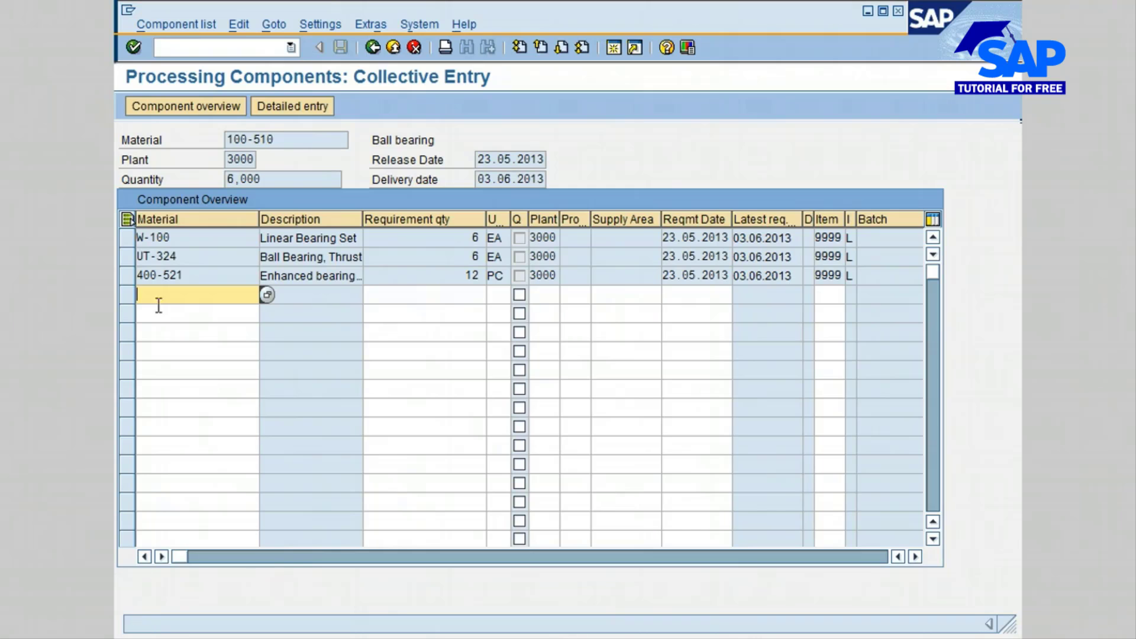
# - In the component overview, assign storage location 0001 to components W-100, UT-324 and 400-521
pyautogui.click(185, 107)
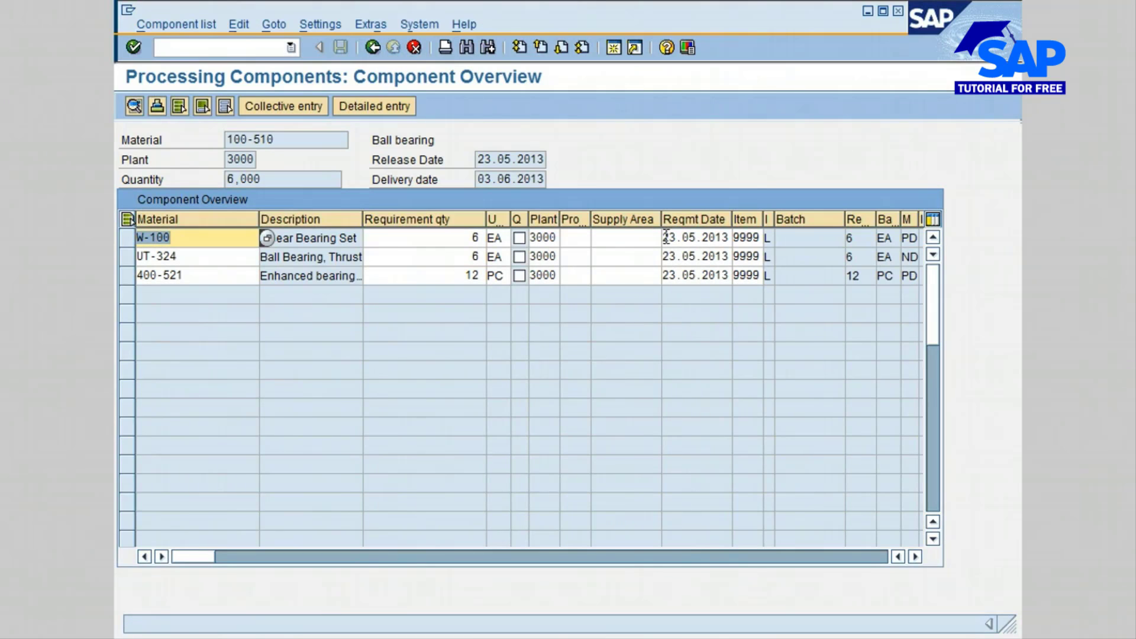
pyautogui.click(568, 238)
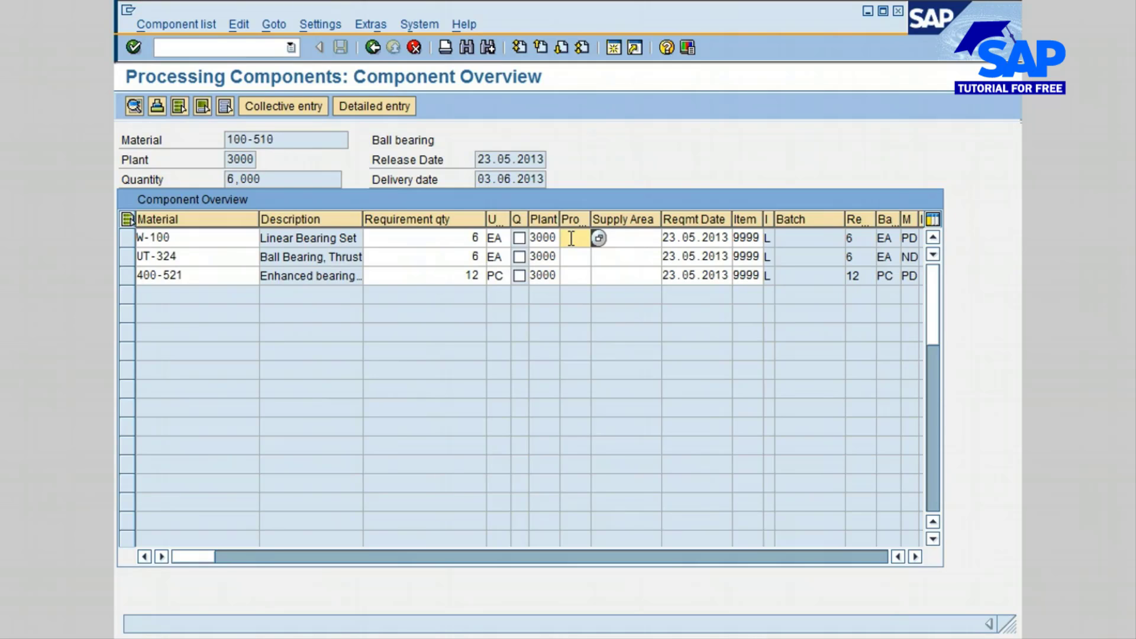
pyautogui.write('000')
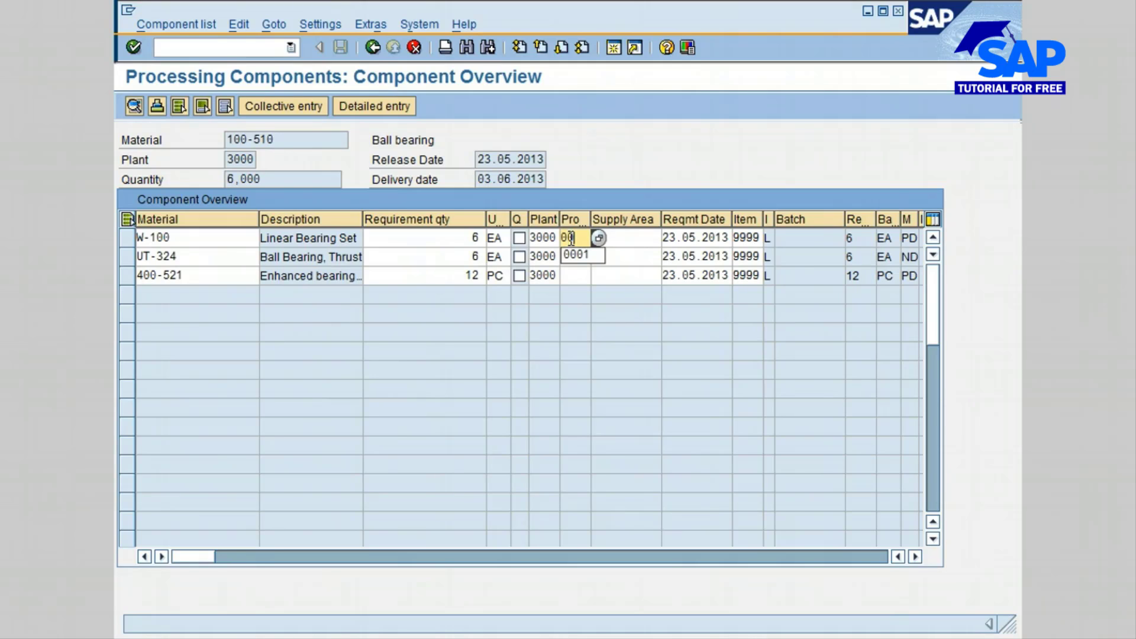
pyautogui.write('1')
pyautogui.press('Down')
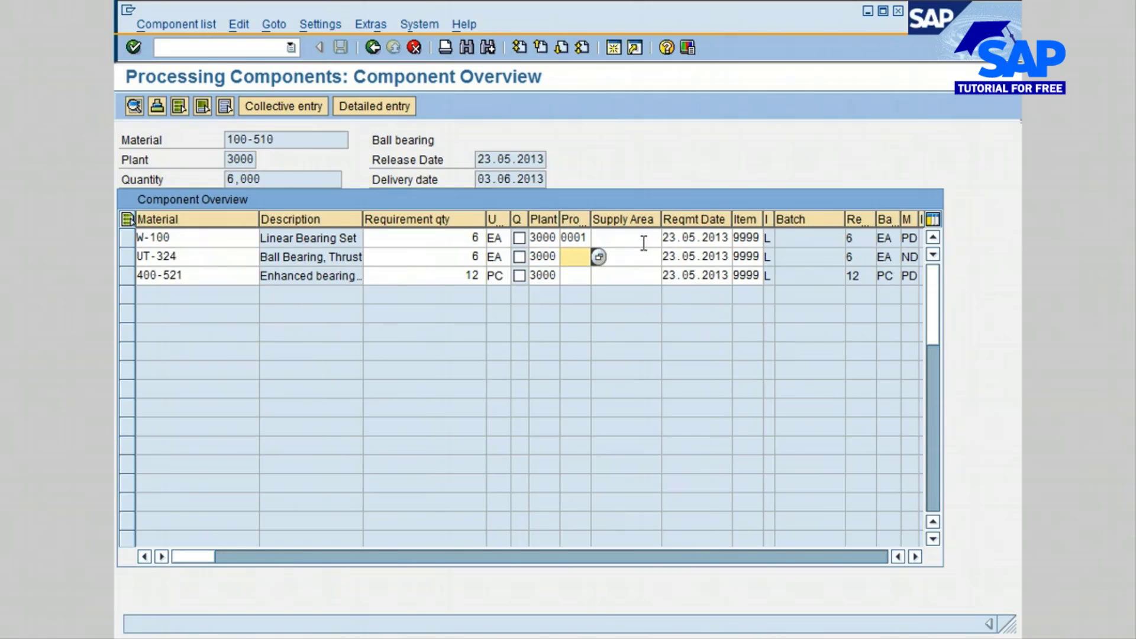
pyautogui.write('0001')
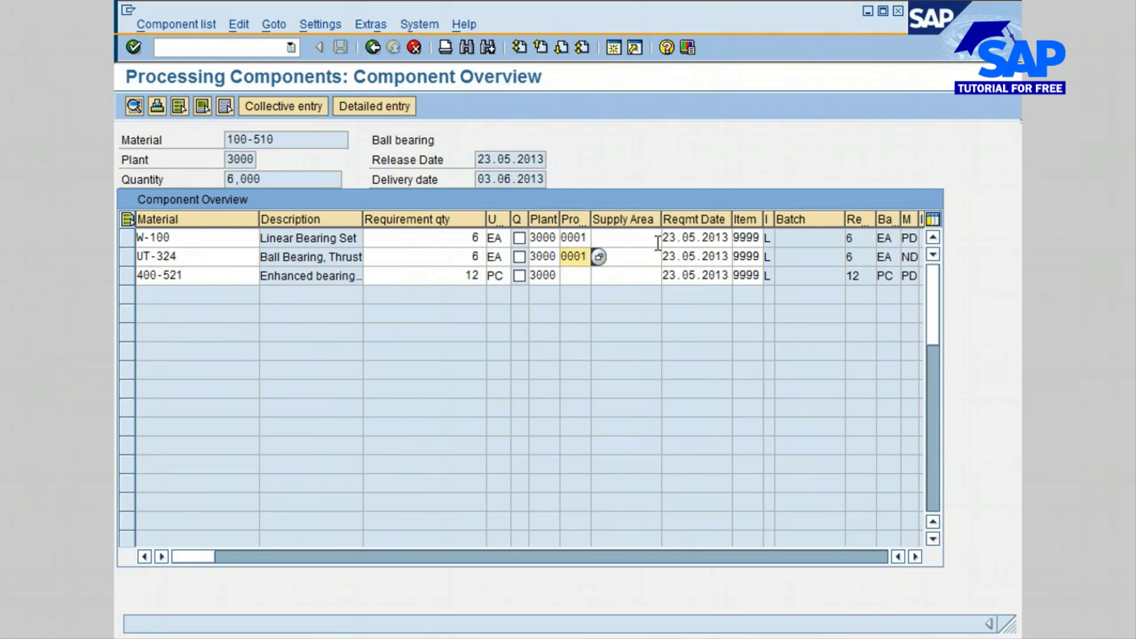
pyautogui.press('Down')
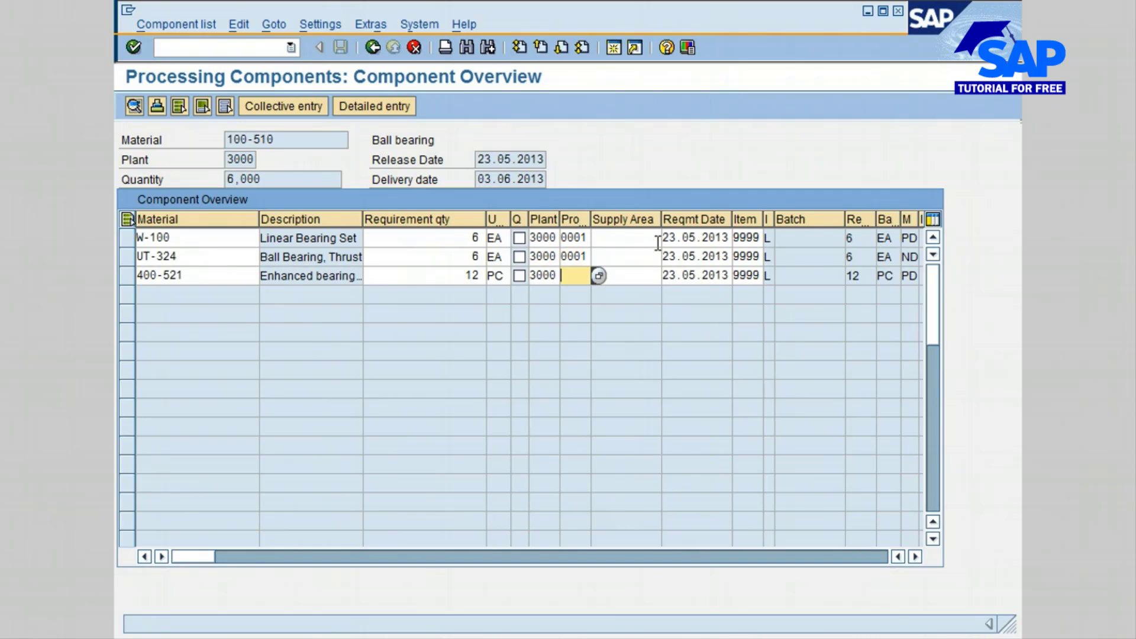
pyautogui.write('0001')
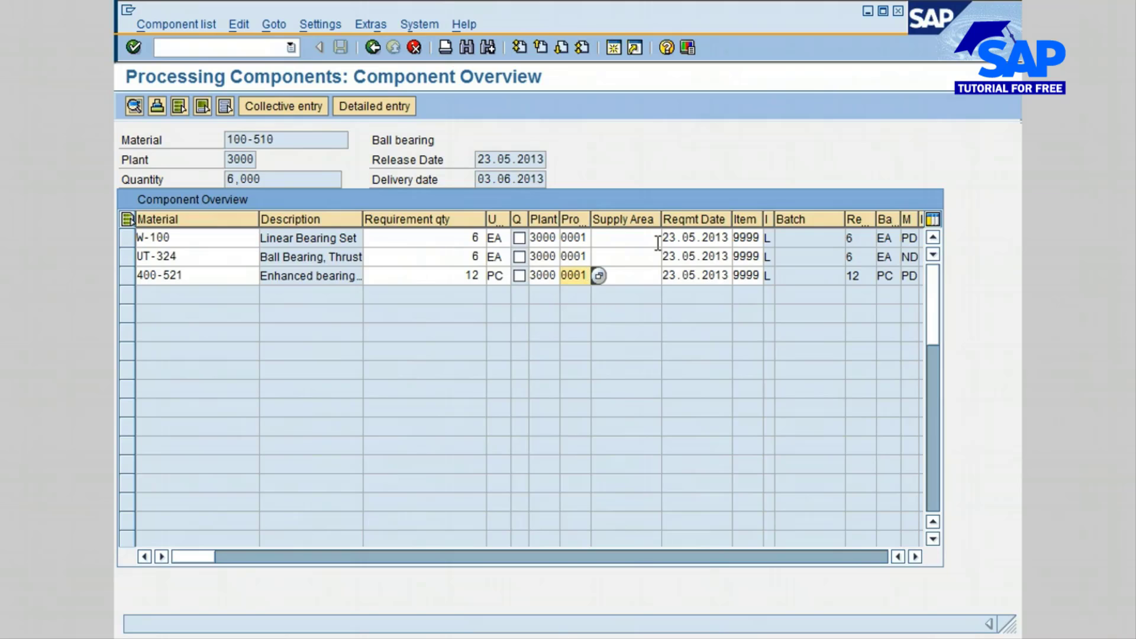
pyautogui.press('Return')
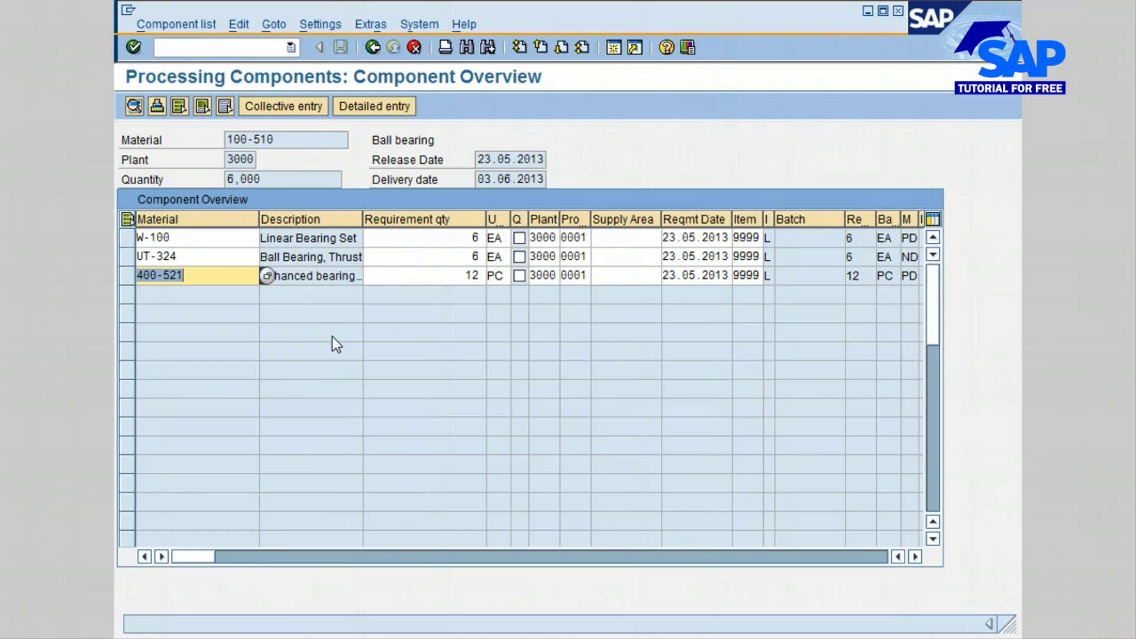
# - Return from the components to the purchase order, save it and leave the Create Purchase Order transaction
pyautogui.click(372, 49)
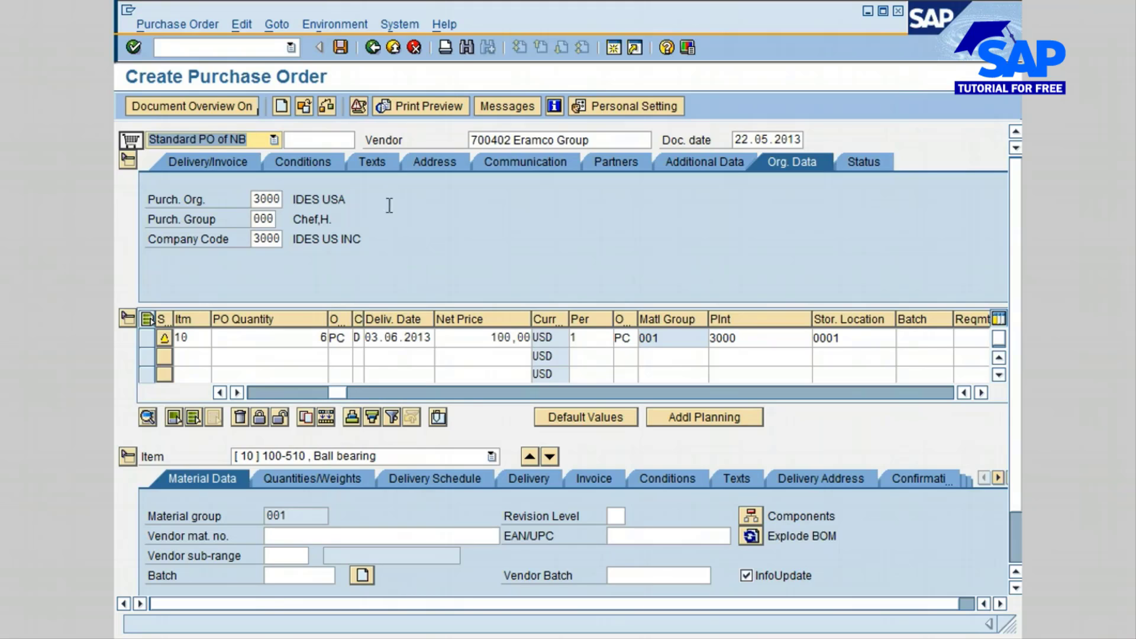
pyautogui.click(339, 47)
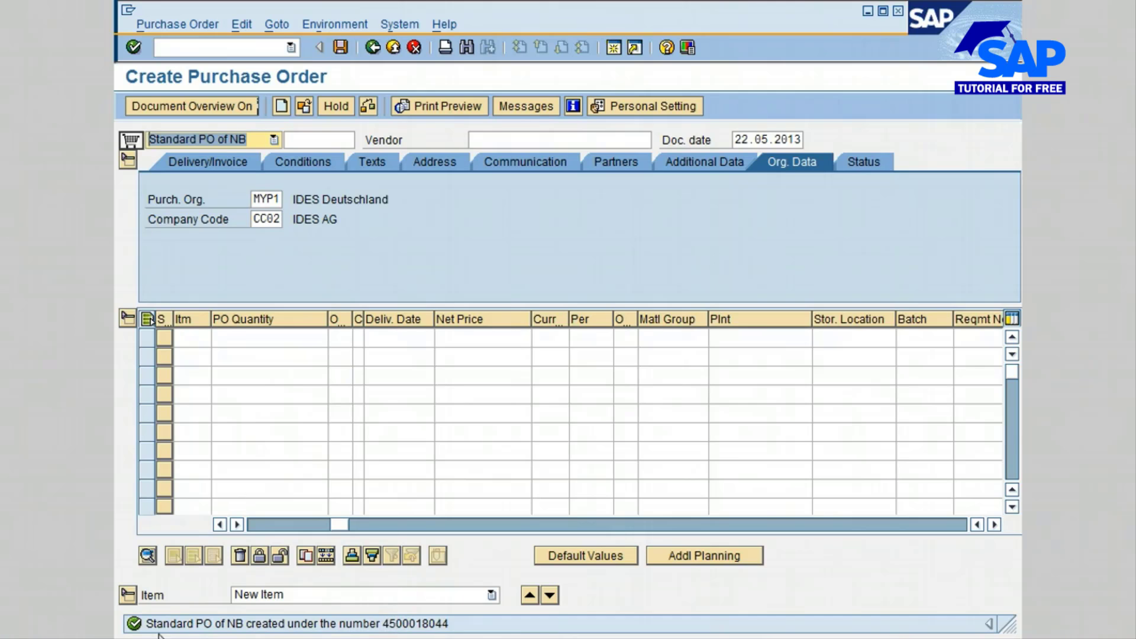
pyautogui.click(373, 47)
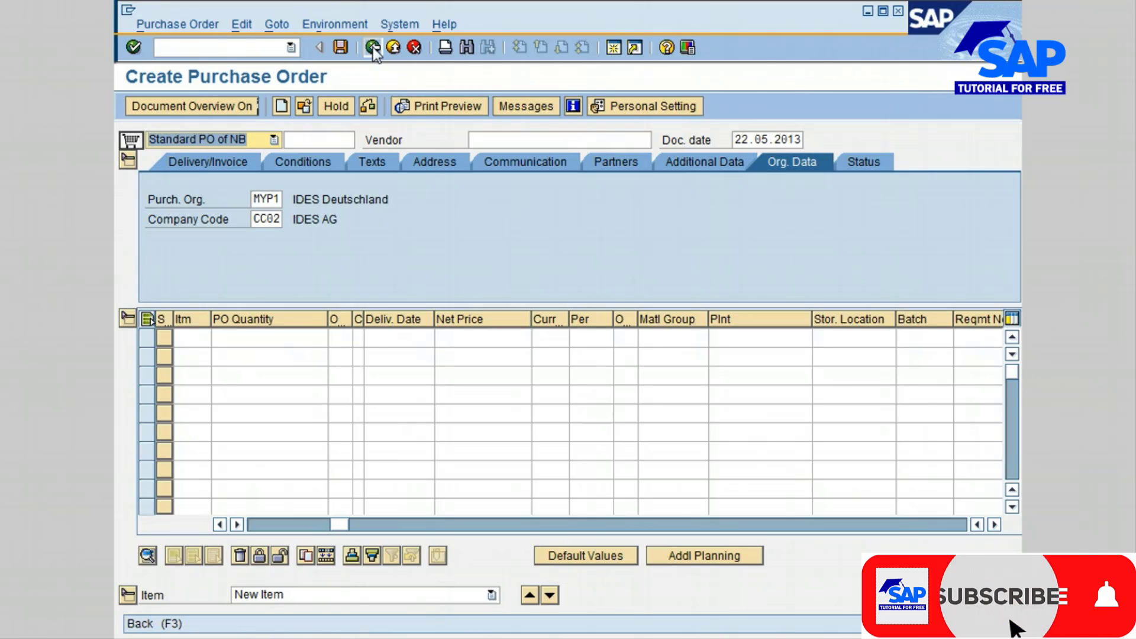